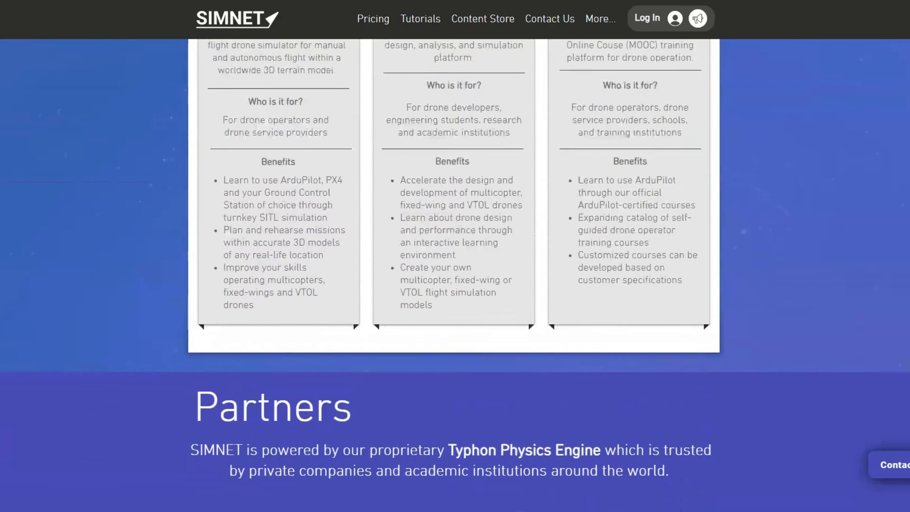
- Open the free trial sign-up form, review its required fields, and close it
scroll(454, 275, "up", 3)
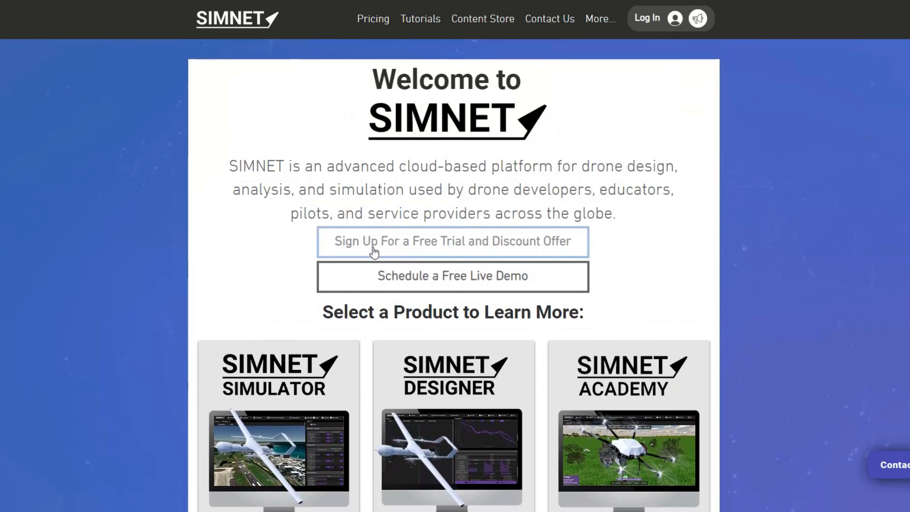
left_click(467, 247)
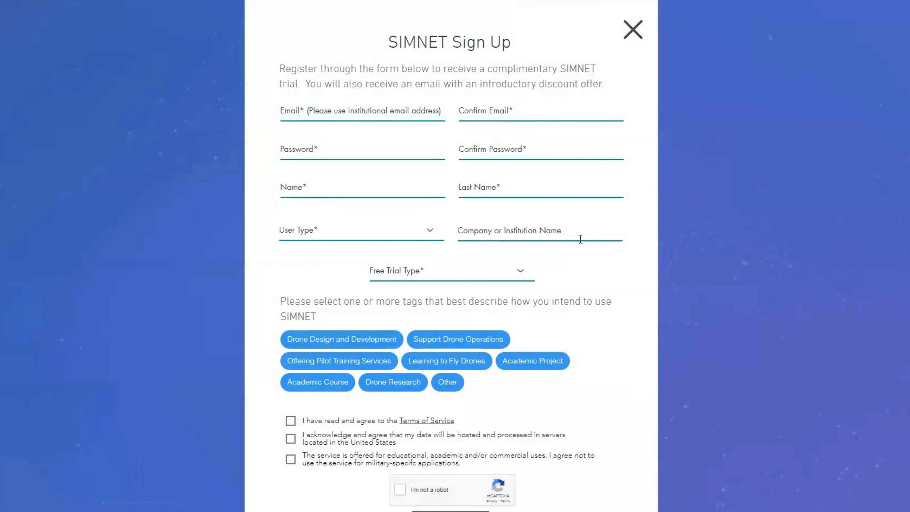
scroll(577, 251, "down", 2)
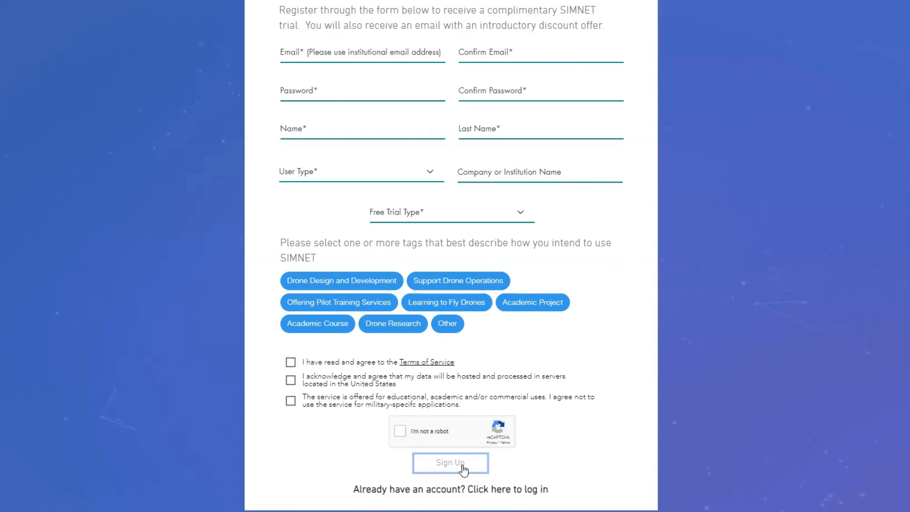
scroll(595, 337, "up", 2)
left_click(632, 30)
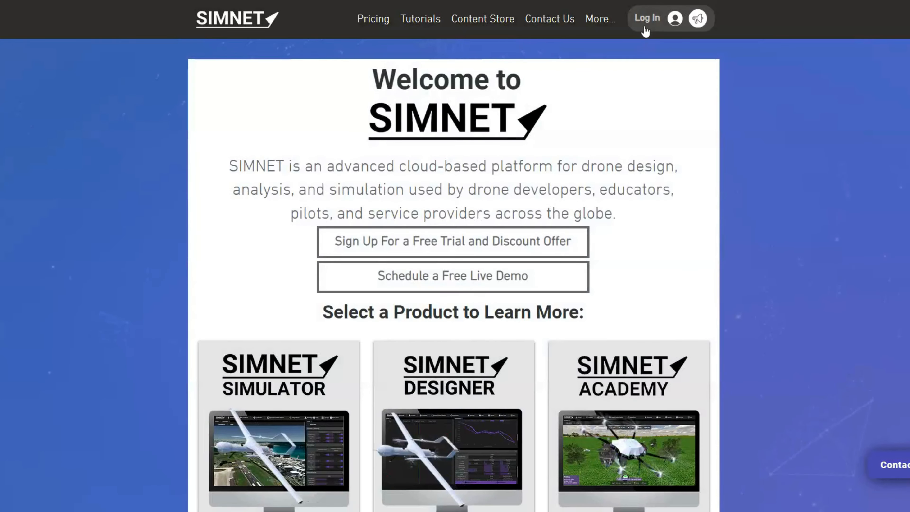
- Log in to the account and view the plan options for SIMNET Designer Educational Edition
left_click(645, 21)
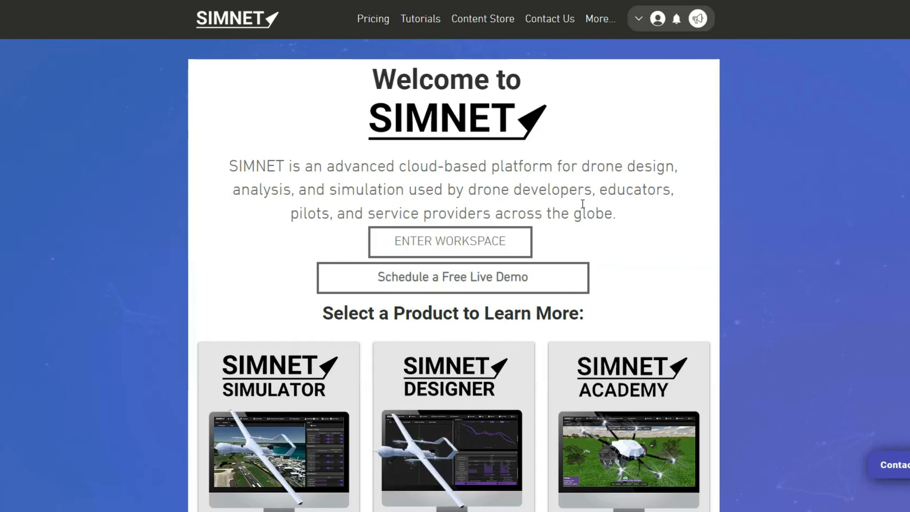
left_click(367, 26)
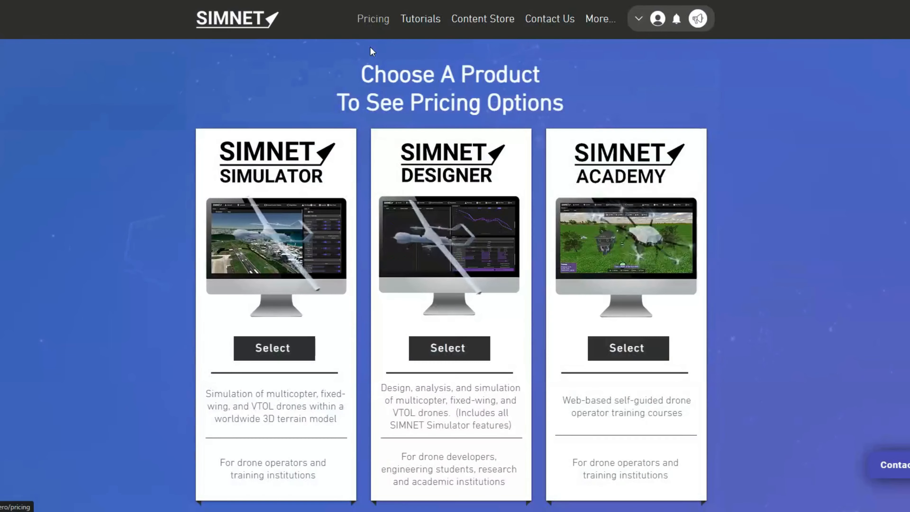
left_click(480, 351)
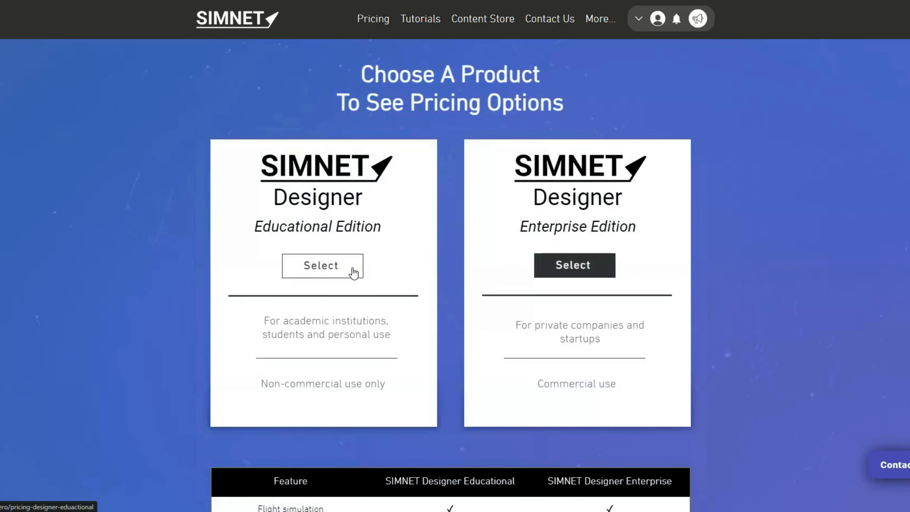
left_click(354, 273)
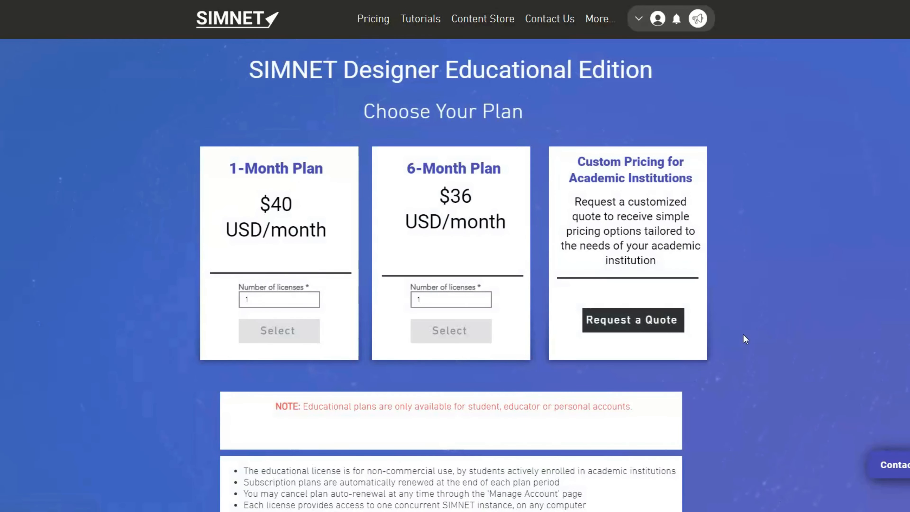
scroll(745, 340, "down", 2)
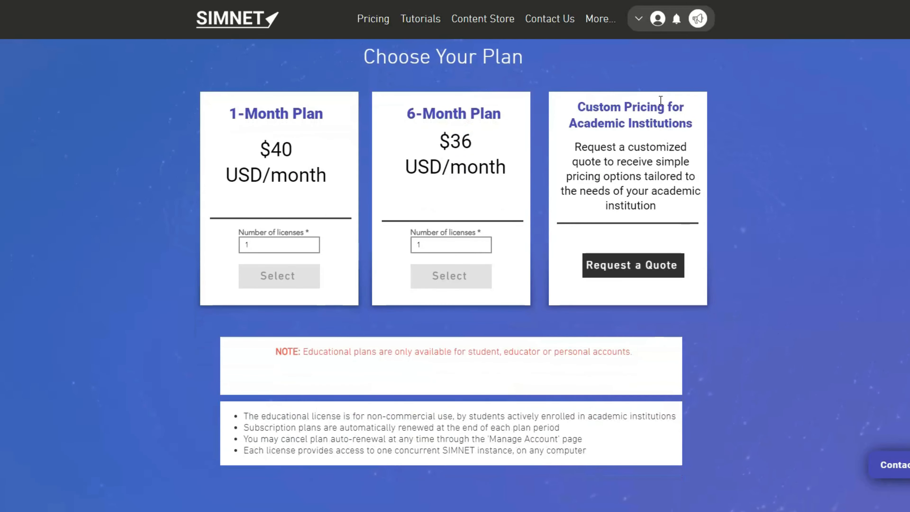
- Enter the SIMNET workspace from the home page
left_click(640, 20)
left_click(727, 167)
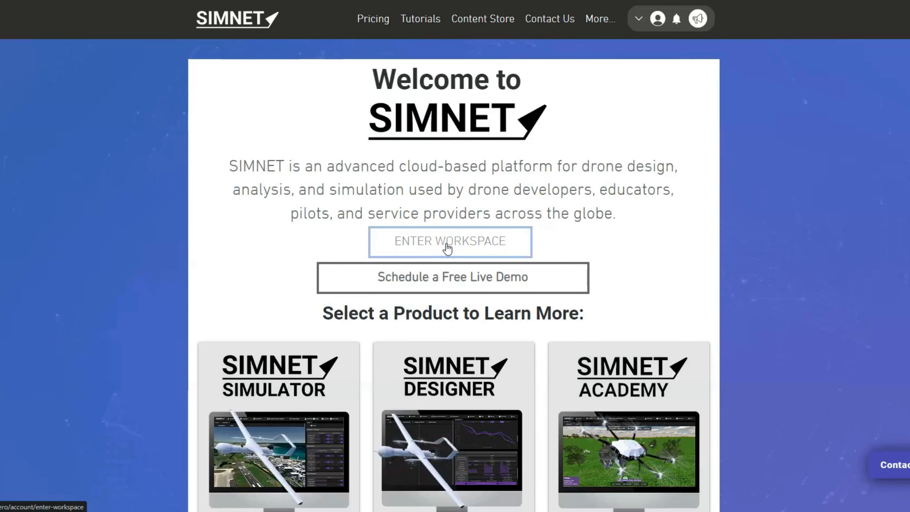
left_click(448, 247)
left_click(488, 363)
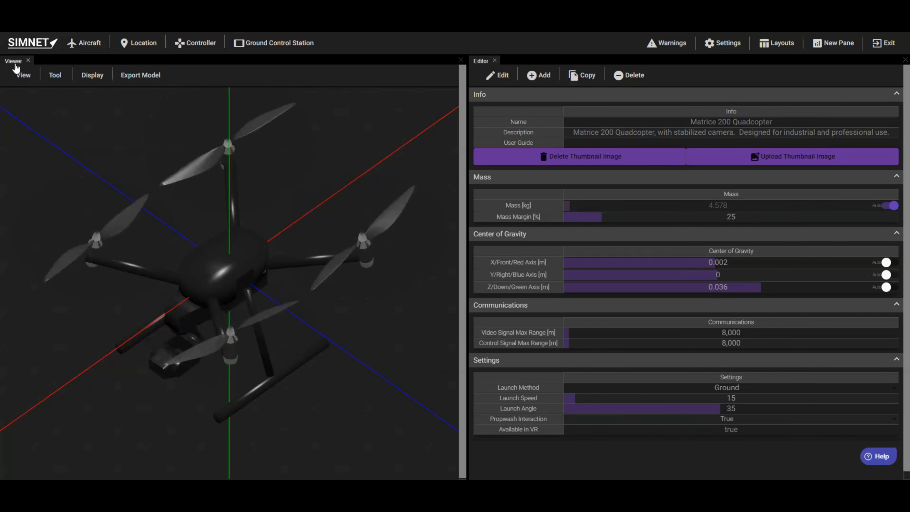
- Stack the Viewer pane above the Editor pane and make the Viewer slightly taller
left_click_drag(14, 64, 31, 161)
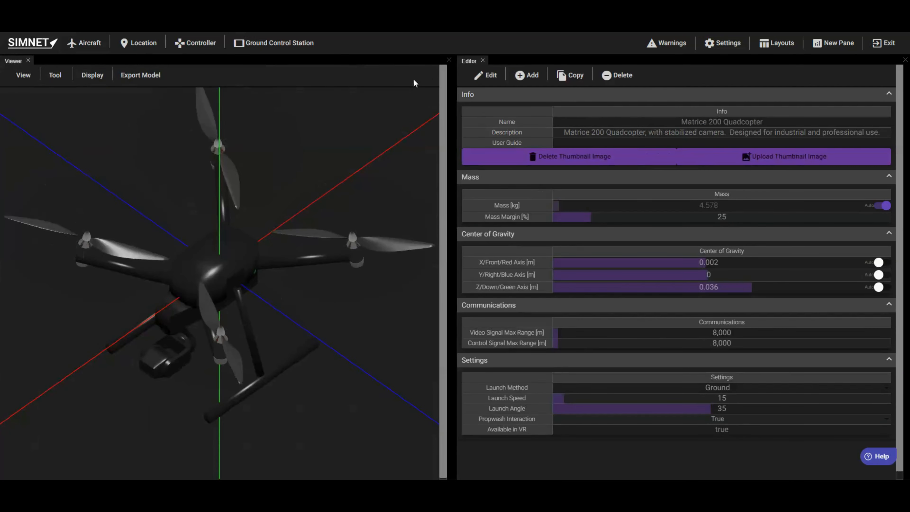
left_click_drag(469, 61, 602, 210)
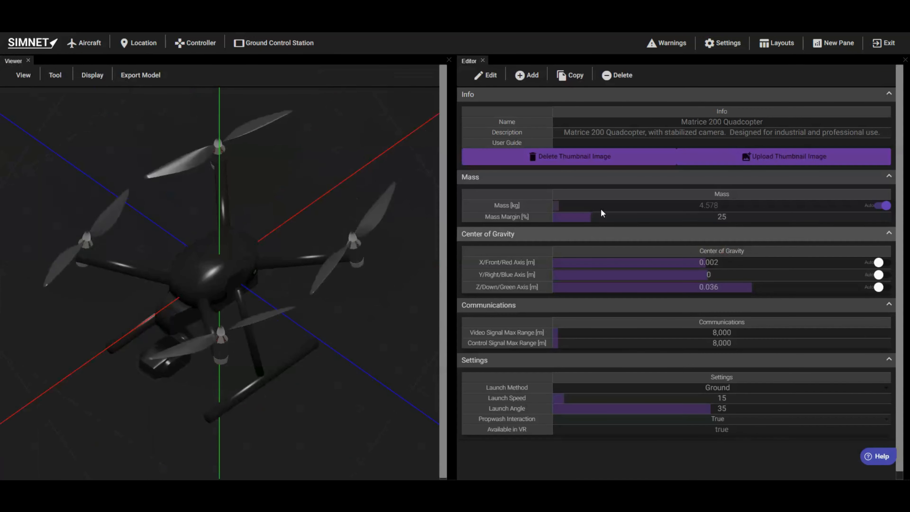
left_click_drag(477, 82, 464, 375)
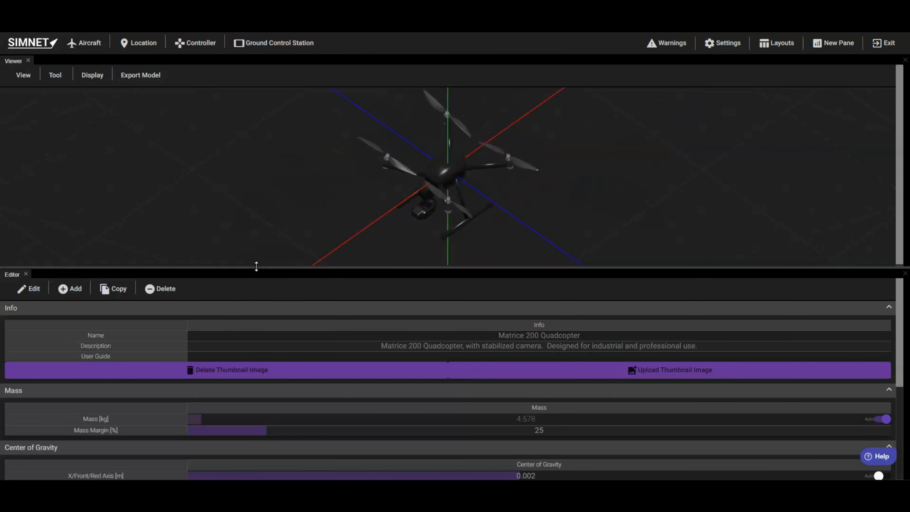
mouse_move(256, 266)
left_mouse_down()
mouse_move(252, 186)
mouse_move(256, 283)
left_mouse_up()
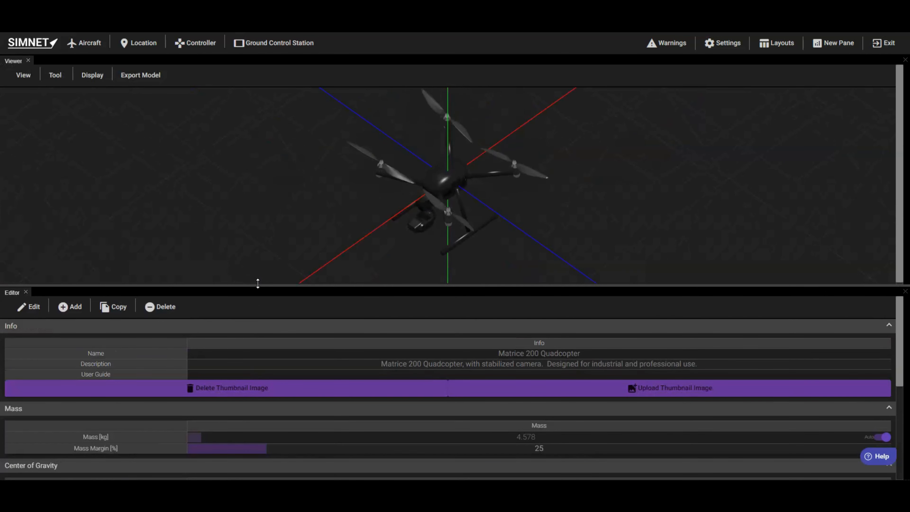
- Close the existing Editor and Viewer panes and add two new Viewer panes
left_click(26, 293)
left_click(28, 61)
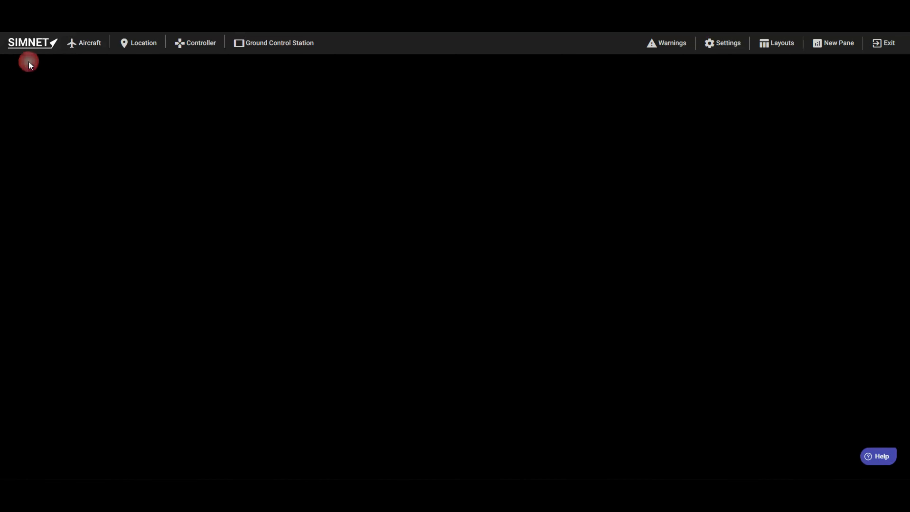
left_click(844, 43)
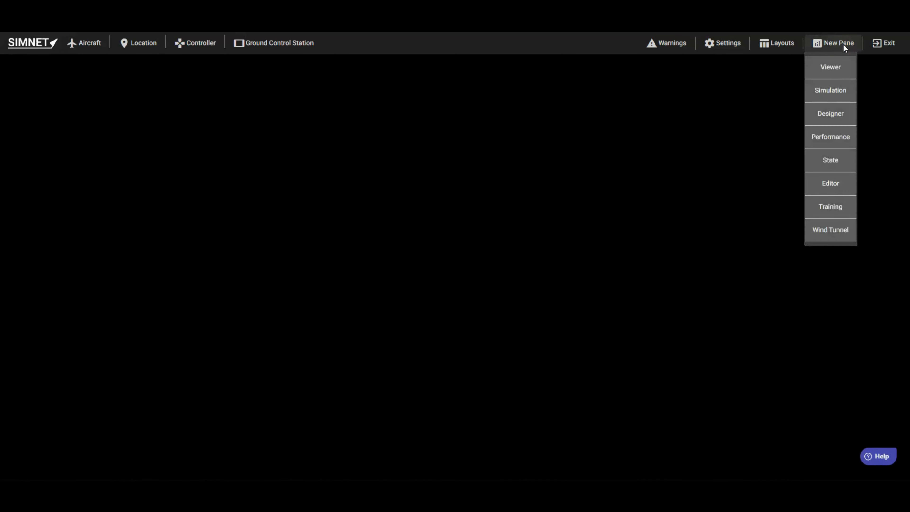
left_click_drag(838, 70, 599, 196)
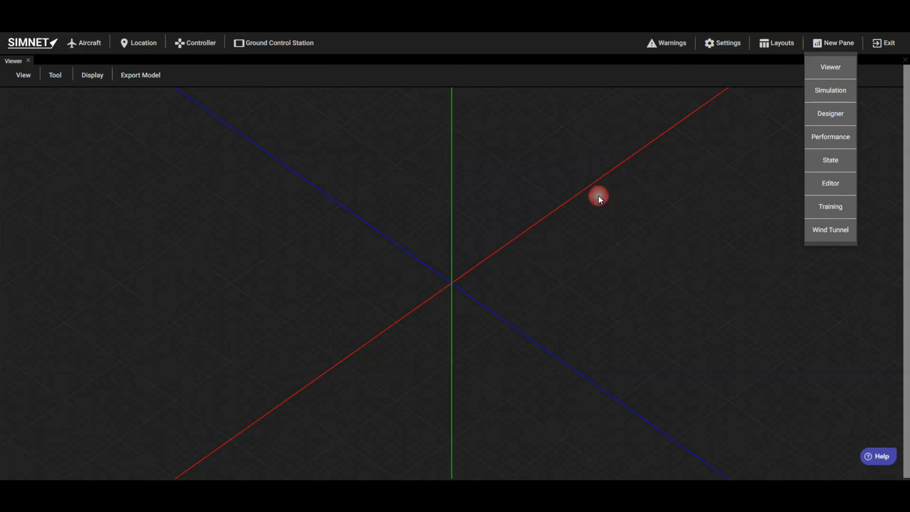
left_click(822, 70)
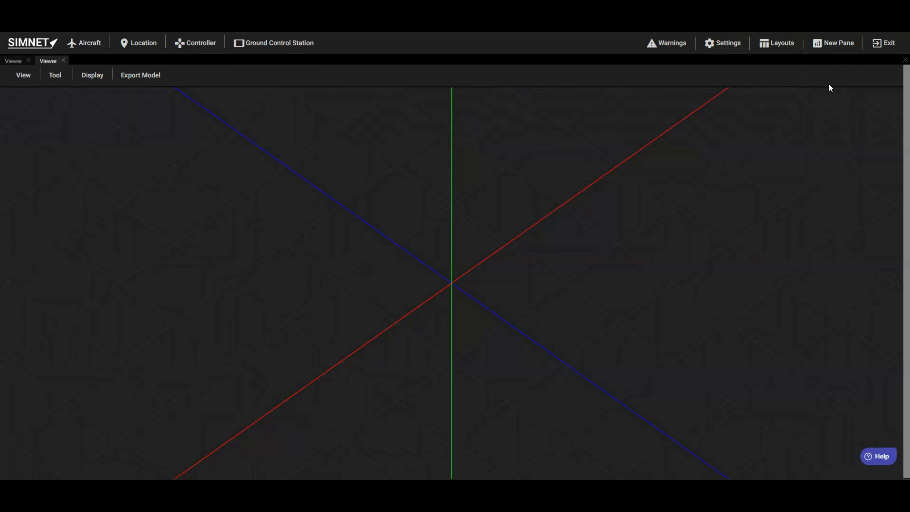
- Add an Editor pane beside the Viewers and stack the two Viewer panes one above the other
left_click(831, 44)
left_click(833, 188)
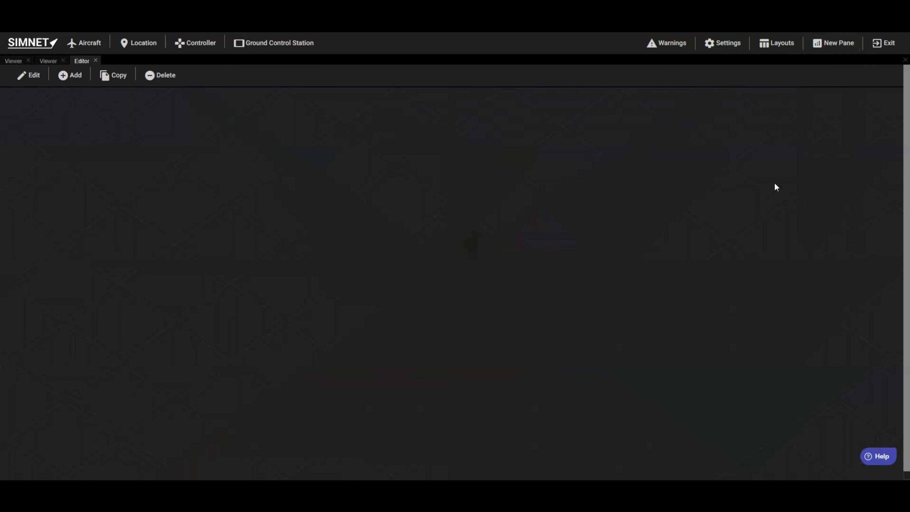
left_click_drag(82, 60, 800, 233)
left_click_drag(49, 61, 157, 333)
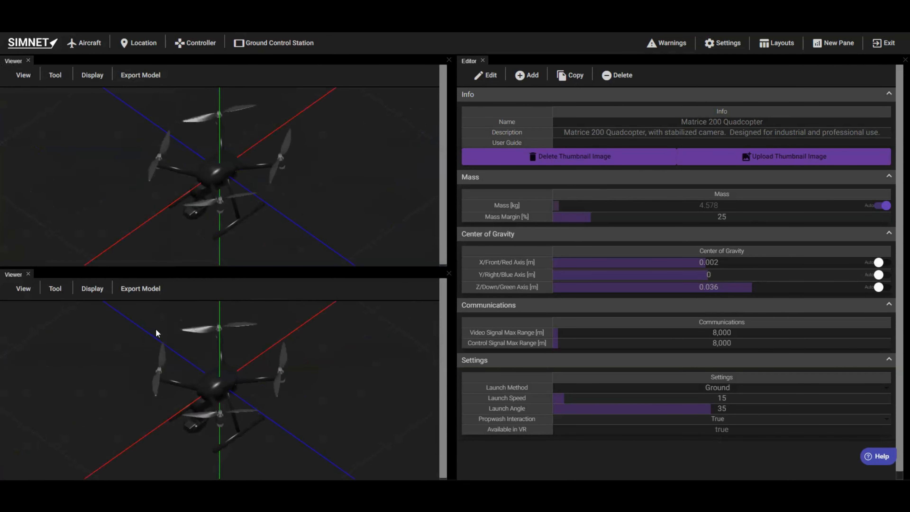
- Save the current pane arrangement as a layout named "My Layout"
left_click(776, 44)
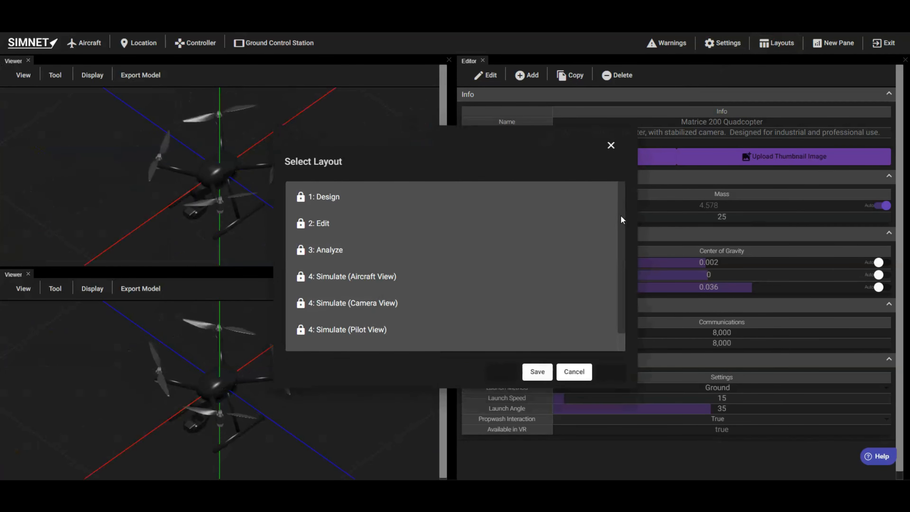
left_click_drag(621, 215, 616, 243)
scroll(613, 203, "up", 3)
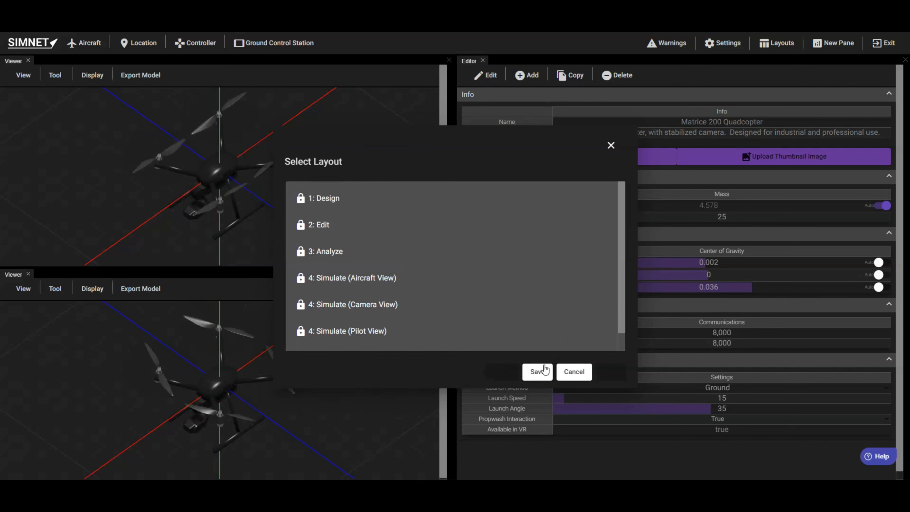
left_click(538, 372)
type("My ")
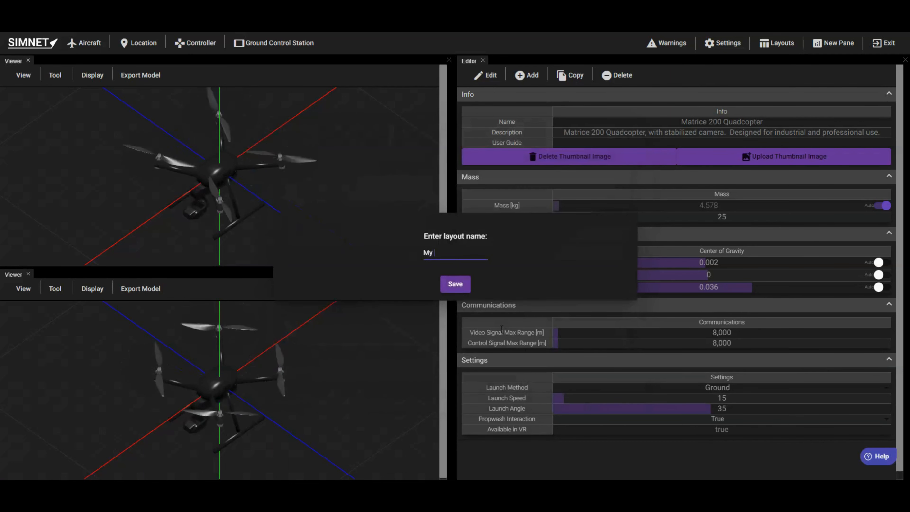
type("Layout")
left_click(454, 284)
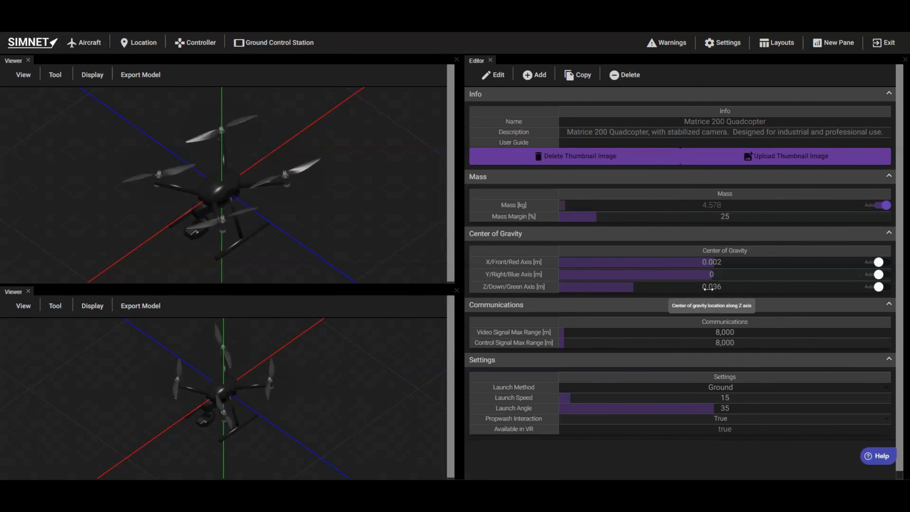
- Set the quadcopter's Video Signal Max Range to 50,000 m
left_click_drag(565, 332, 810, 328)
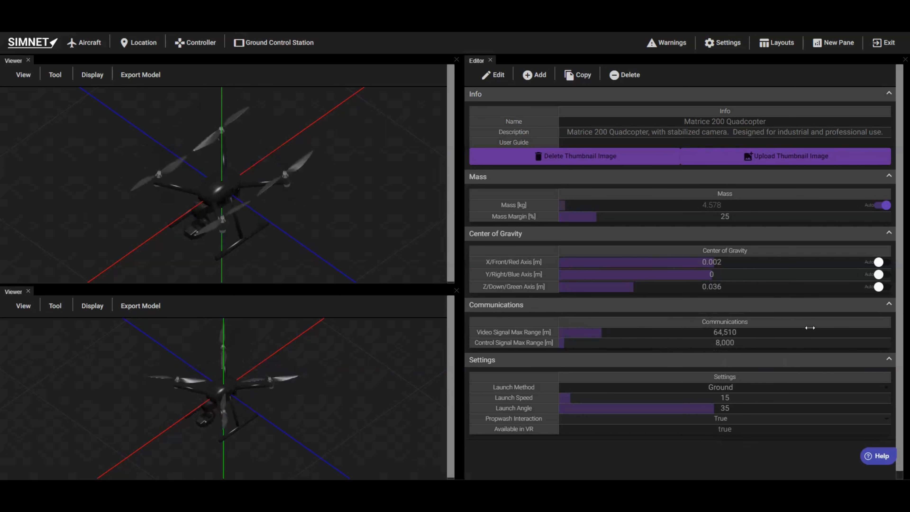
double_click(748, 332)
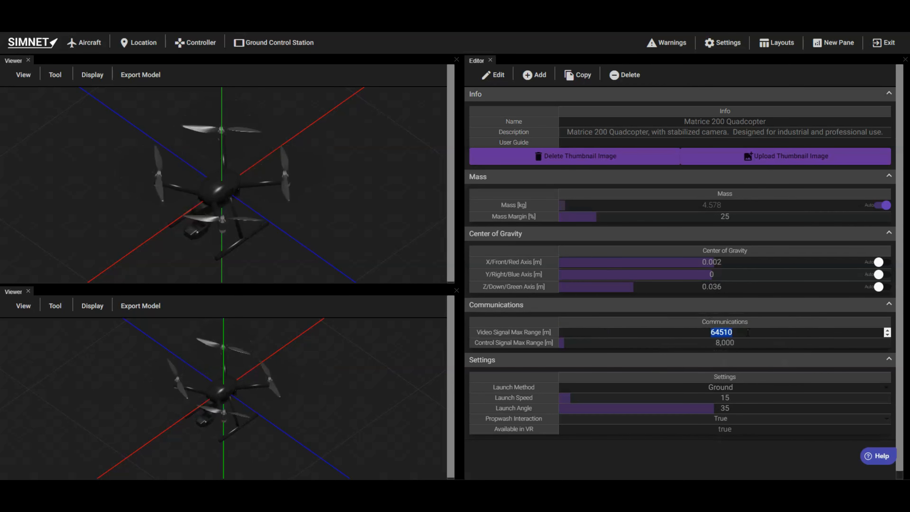
type("50,000")
key("Return")
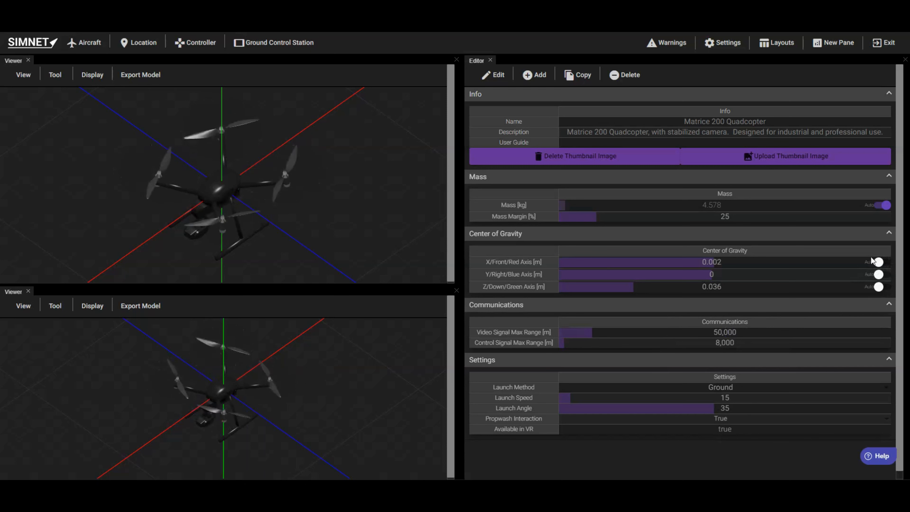
- Toggle the automatic center-of-gravity calculation and manually set the X/Front/Red Axis location to 0 m
left_click(885, 262)
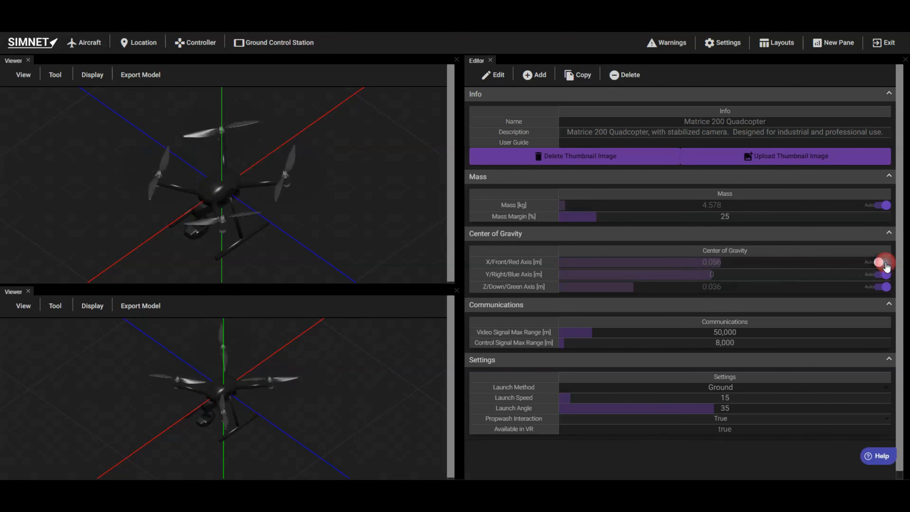
left_click(725, 263)
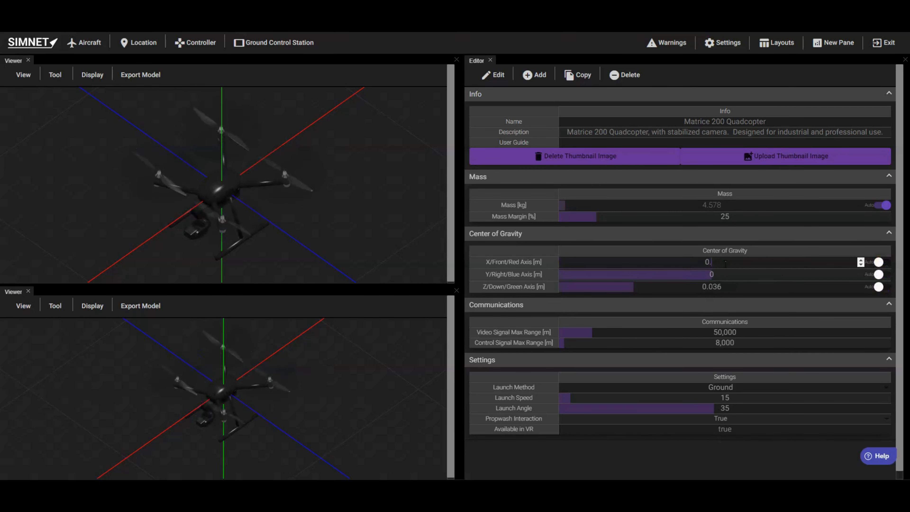
key("Return")
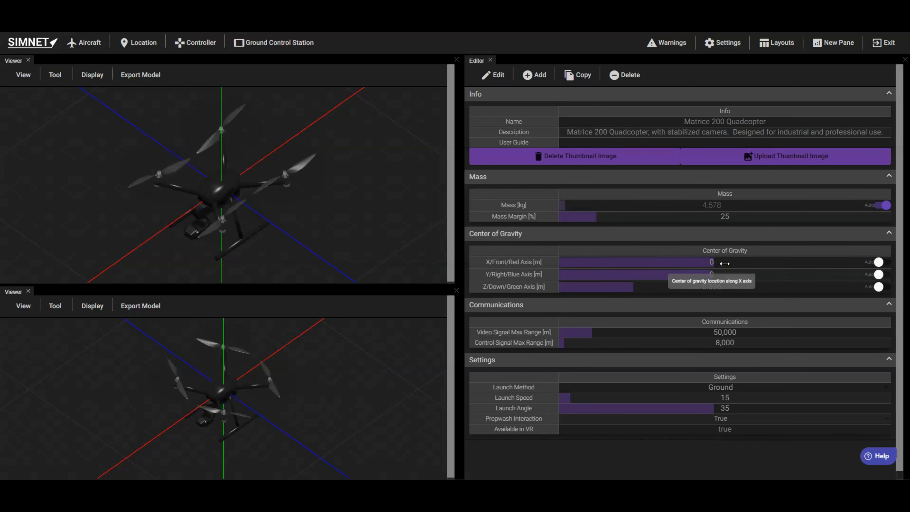
- Open the help contact form, review its fields, and close it
left_click(874, 463)
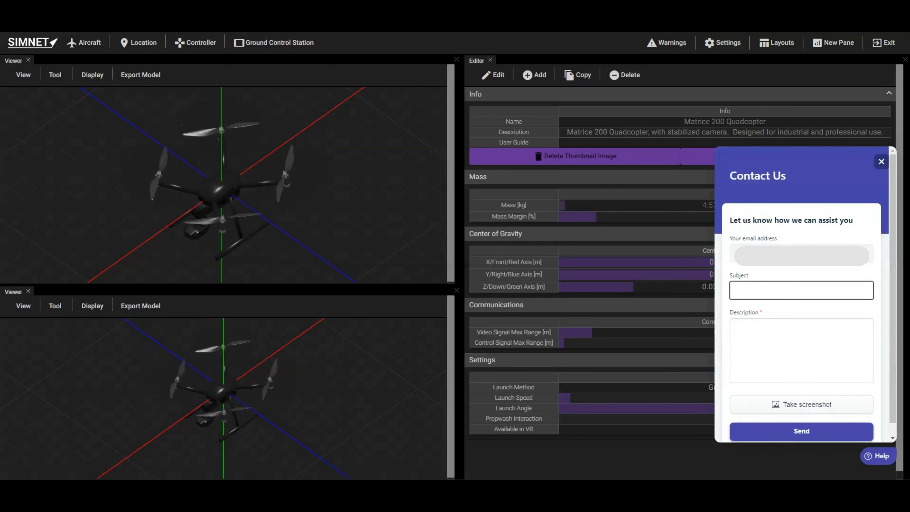
scroll(880, 360, "down", 1)
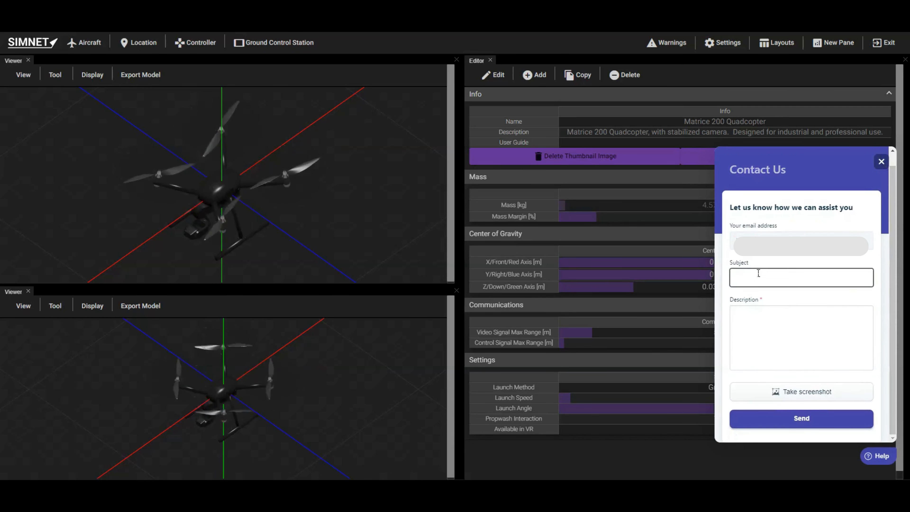
left_click(882, 161)
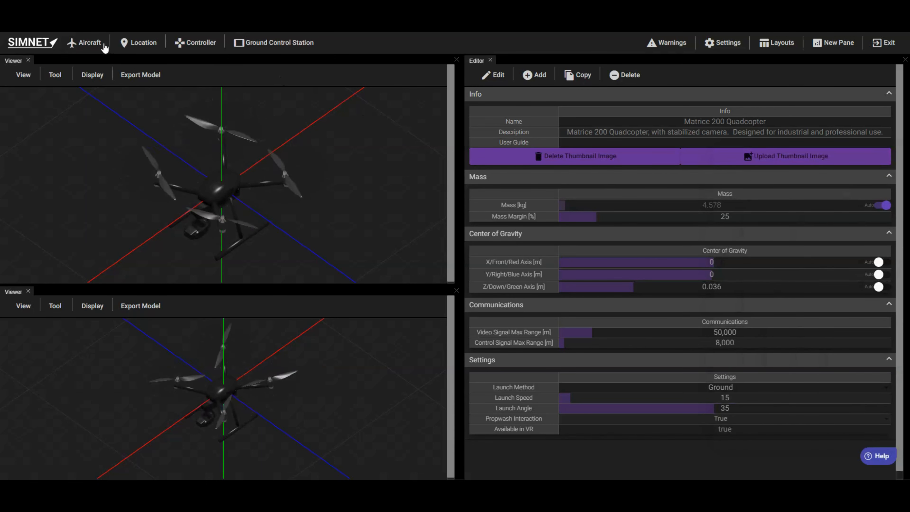
- Browse the list of aircraft available for loading, then cancel without loading another aircraft
left_click(85, 43)
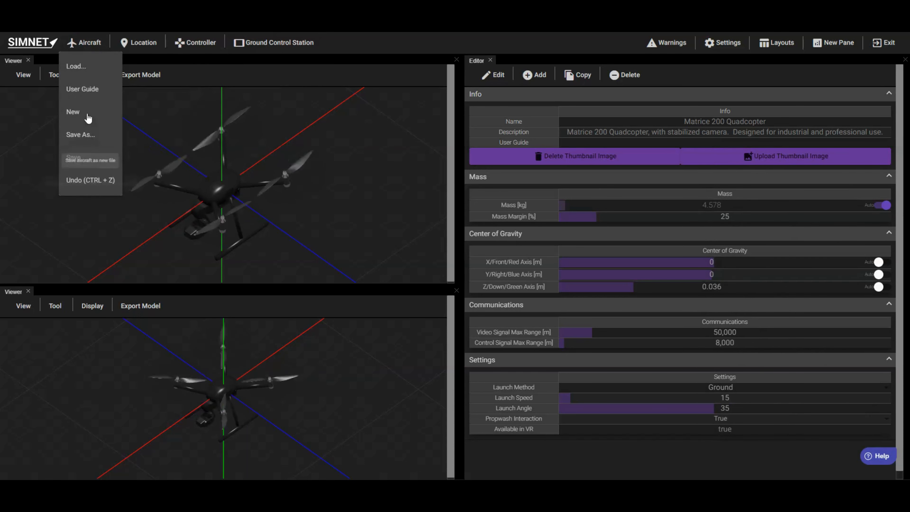
left_click(76, 66)
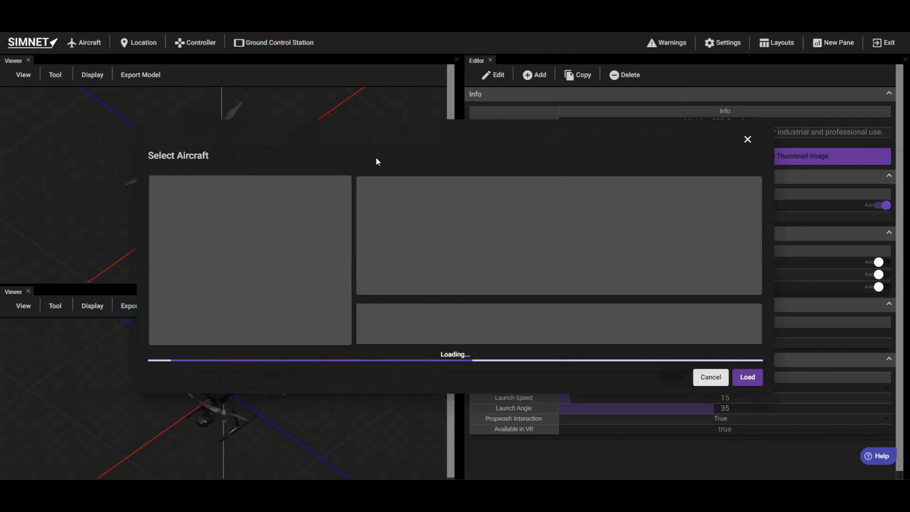
left_click_drag(350, 210, 348, 299)
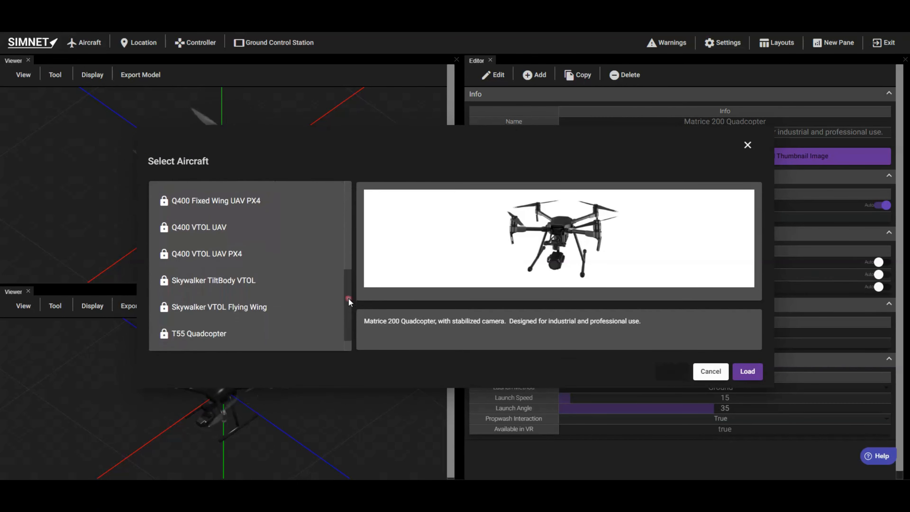
left_click(718, 376)
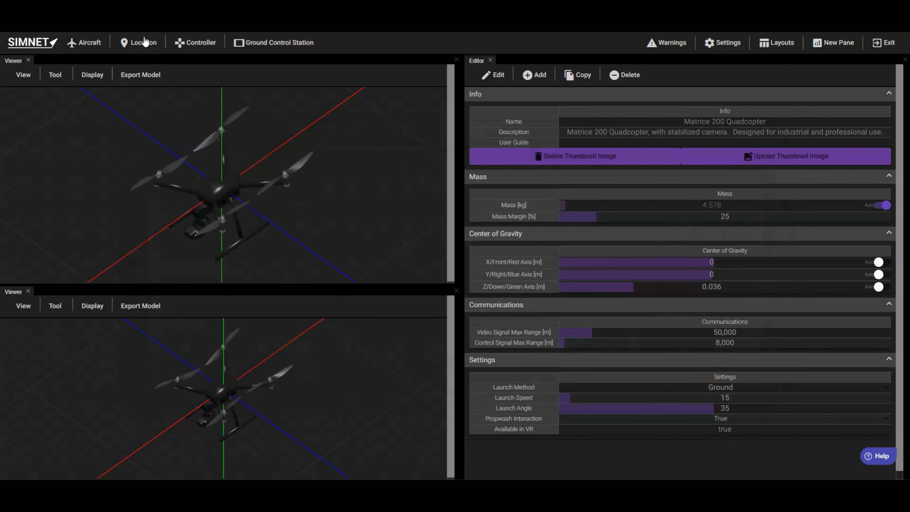
- Review the options offered for the location, the controller and the ground control station
left_click(135, 41)
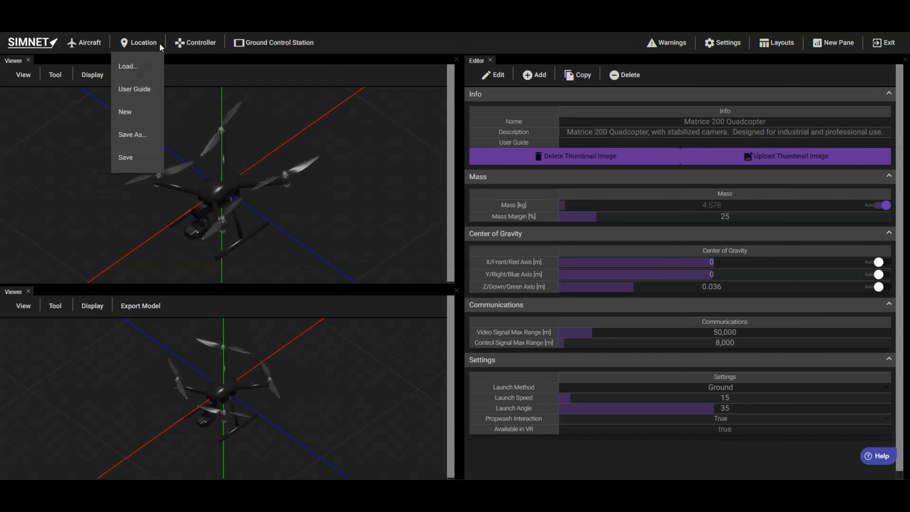
left_click(200, 43)
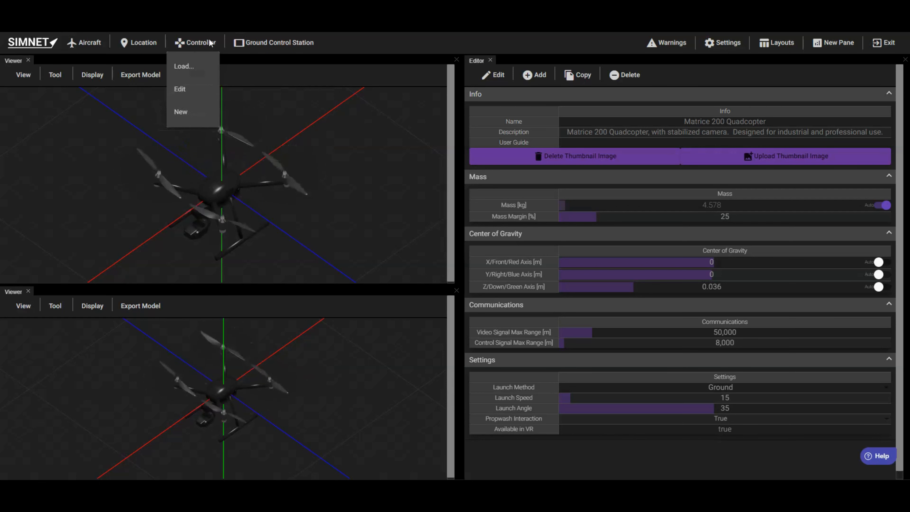
left_click(265, 45)
left_click(272, 45)
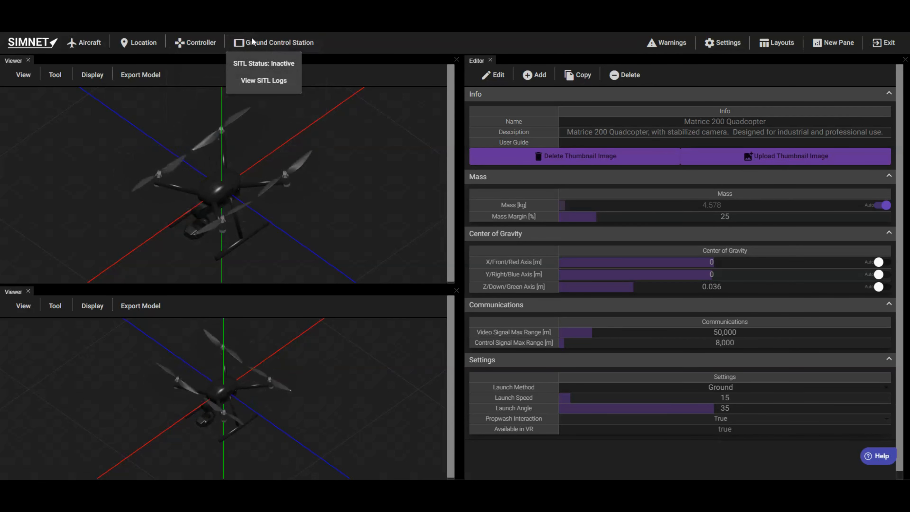
left_click(295, 48)
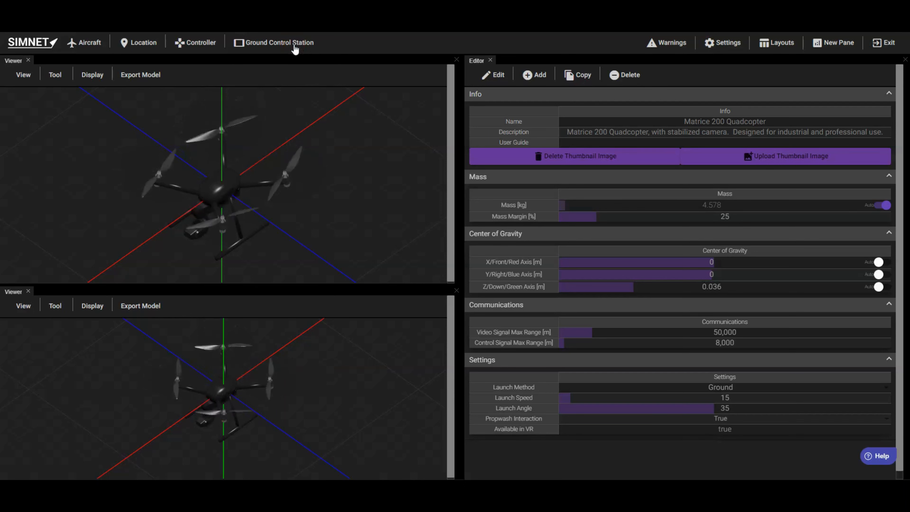
- Add a Simulation pane and close the editor and viewer panes so that it fills the workspace
left_click(838, 44)
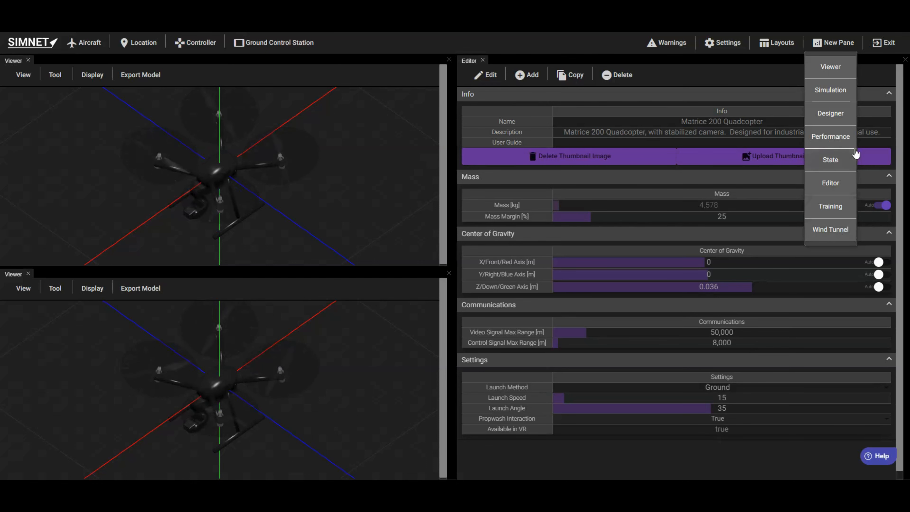
left_click(834, 90)
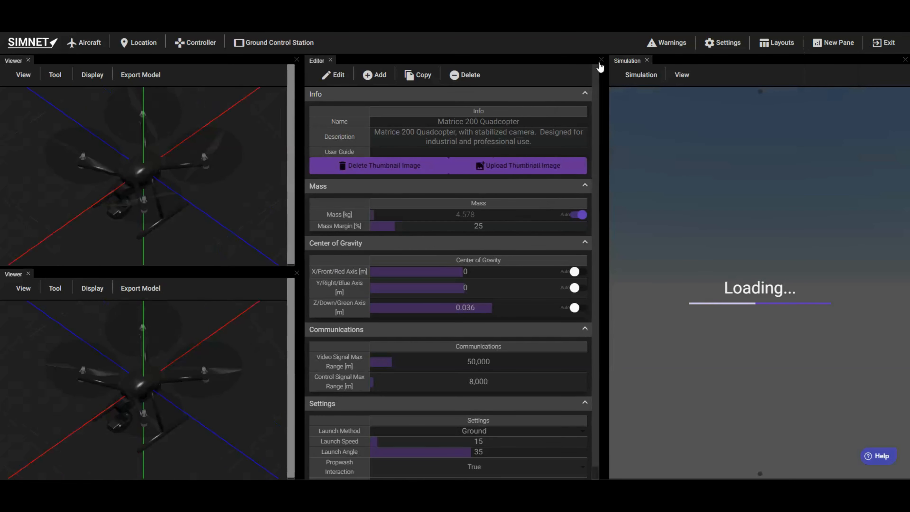
left_click(589, 59)
left_click(450, 59)
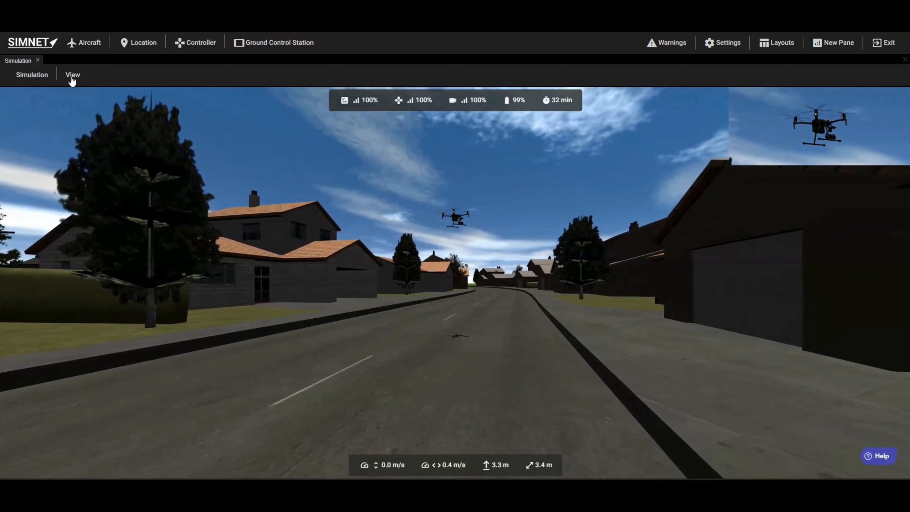
- Run the simulation and switch its camera to the First Person view
left_click(42, 74)
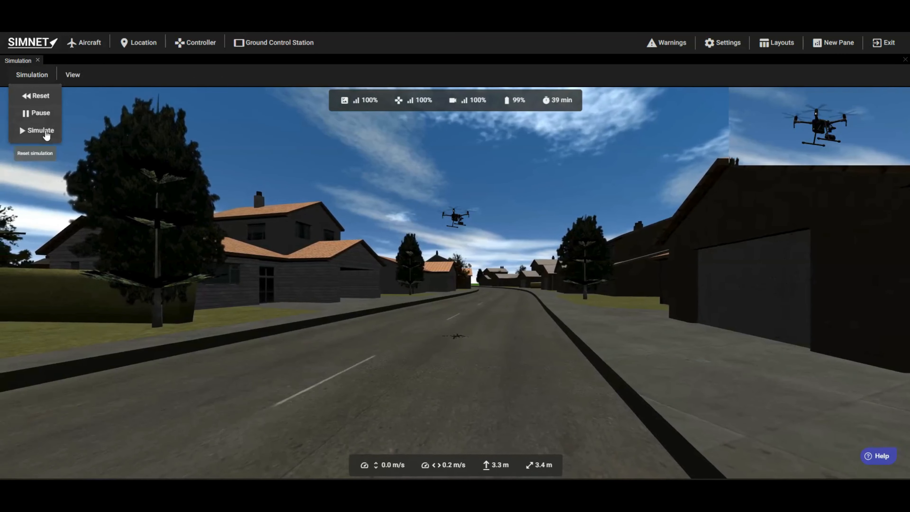
left_click(46, 131)
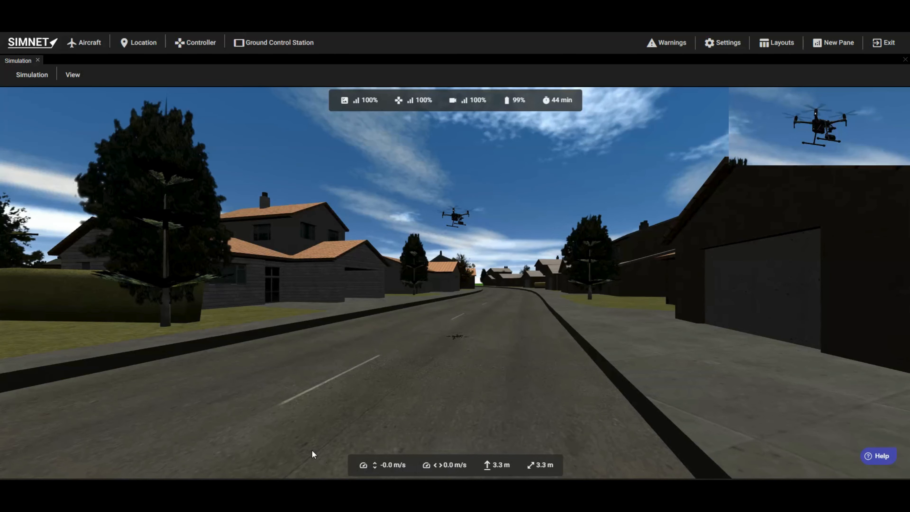
left_click(72, 81)
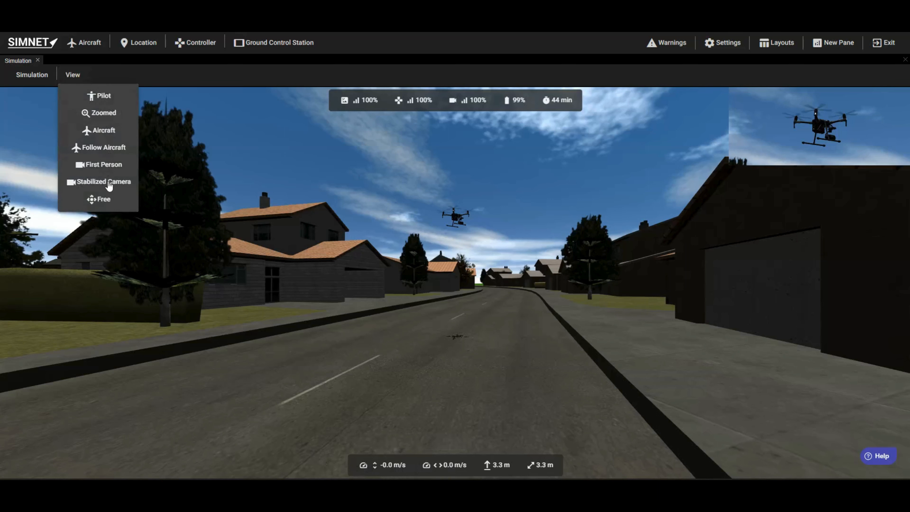
left_click(106, 165)
- Look around the drone in the Follow Aircraft view, then change the simulation camera to Stabilized Camera
left_click(68, 76)
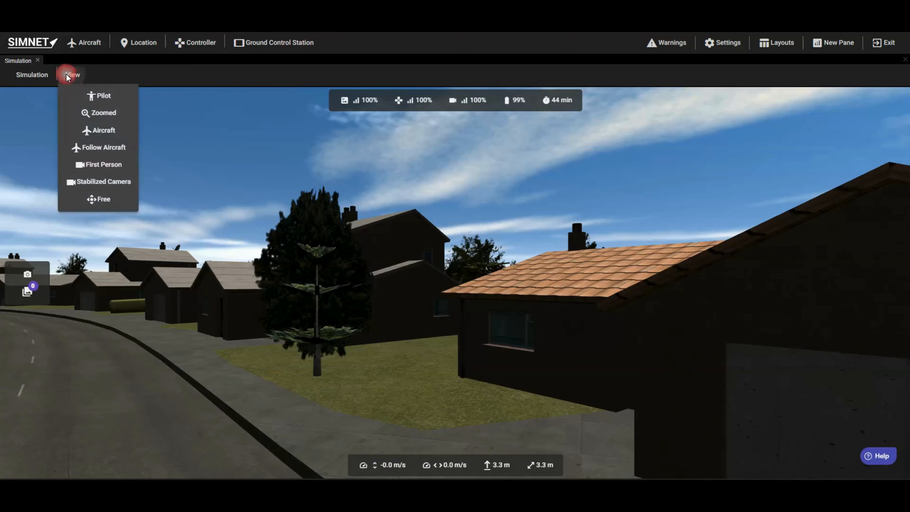
left_click(105, 143)
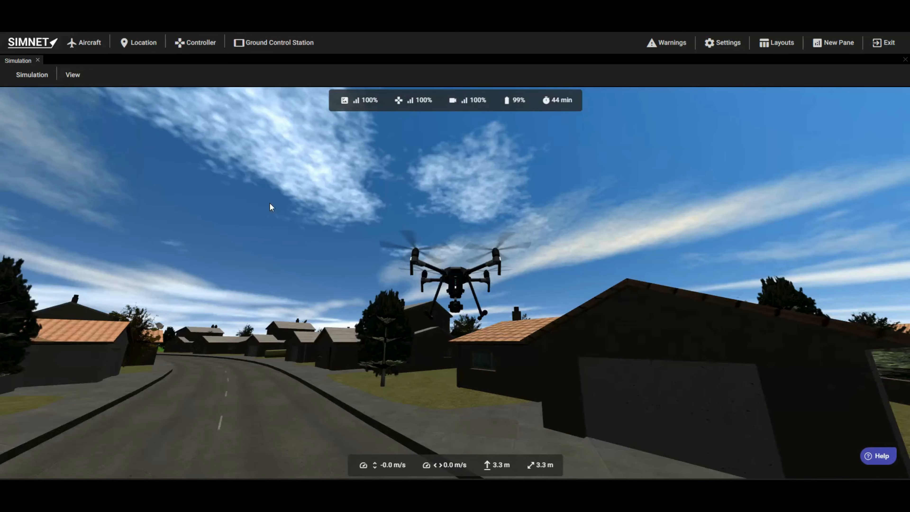
left_click_drag(310, 227, 139, 95)
left_click(72, 75)
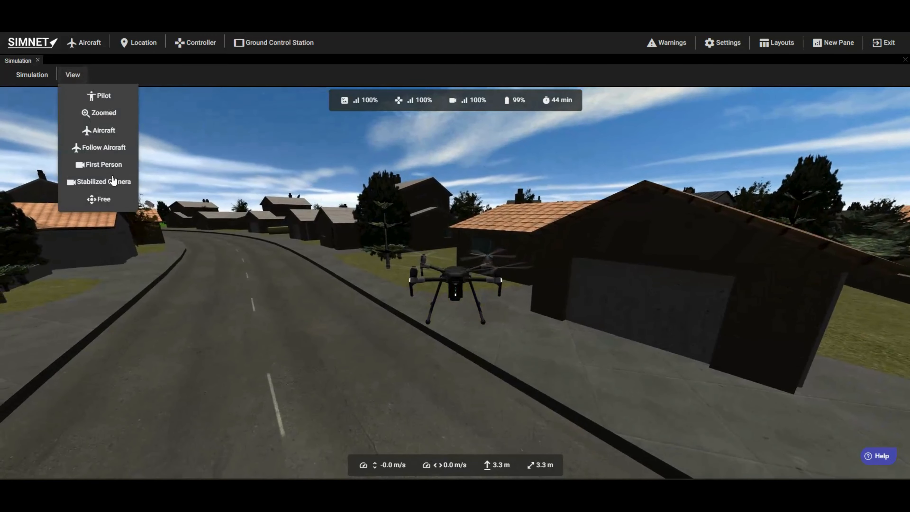
left_click(113, 182)
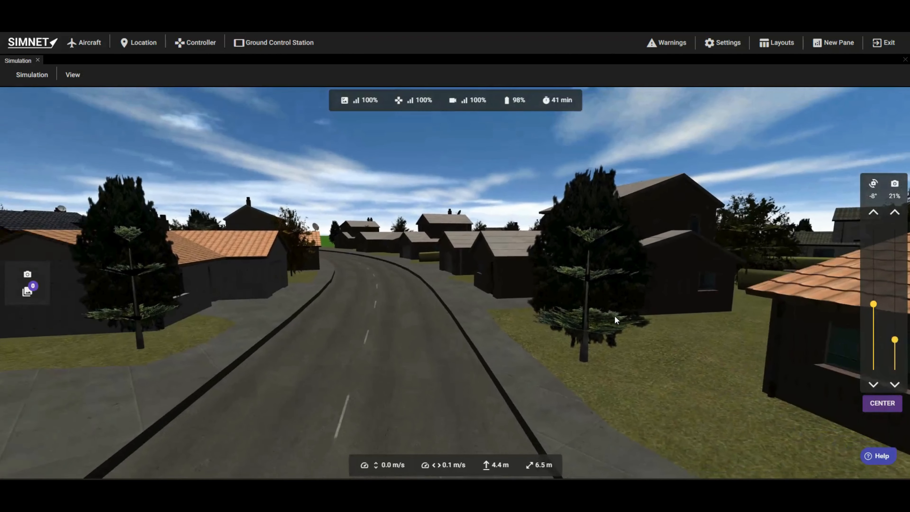
- Add a State pane and dock it side by side with the Simulation pane, on its right
left_click(827, 45)
left_click(831, 160)
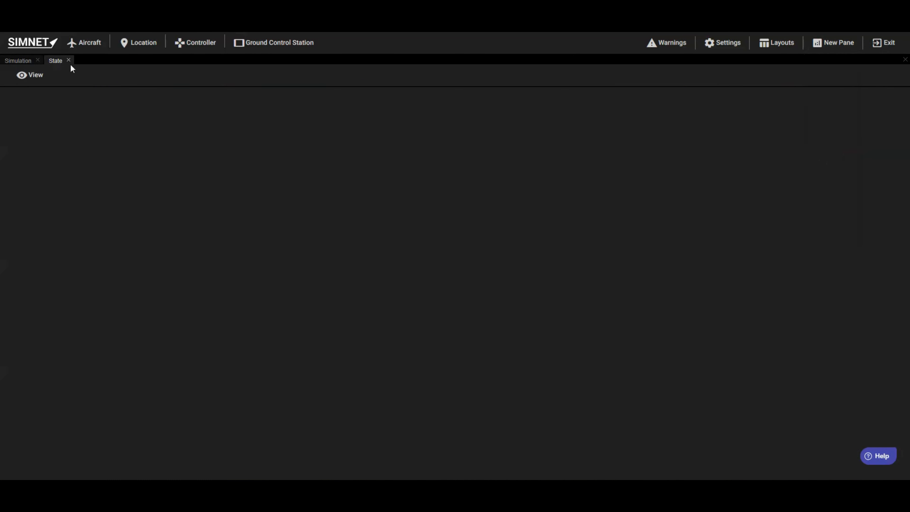
left_click_drag(63, 67, 762, 191)
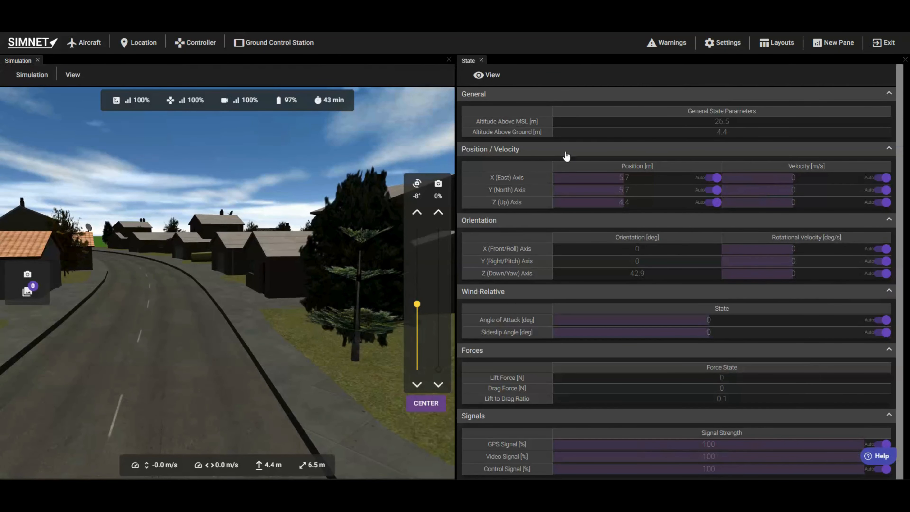
- Examine the live propulsion state of the battery, the propellers and the speed controllers in the State pane
left_click(492, 76)
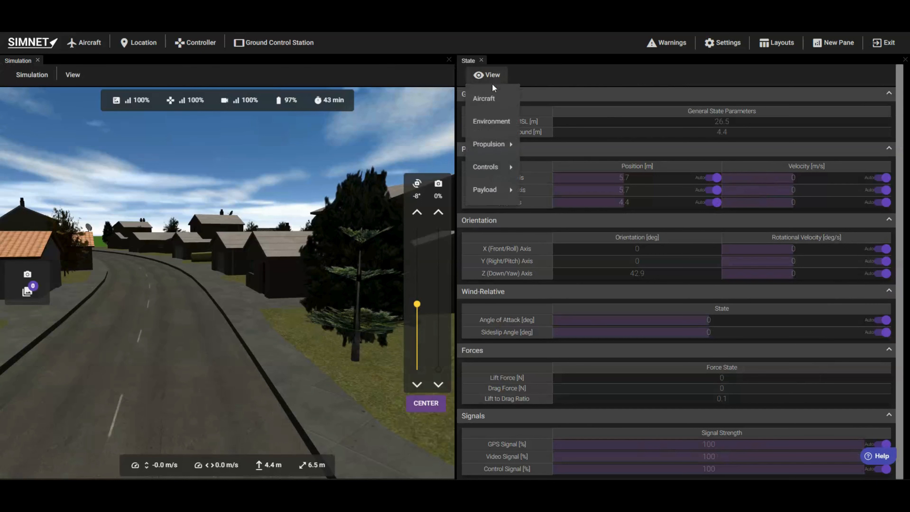
mouse_move(493, 142)
left_click(562, 260)
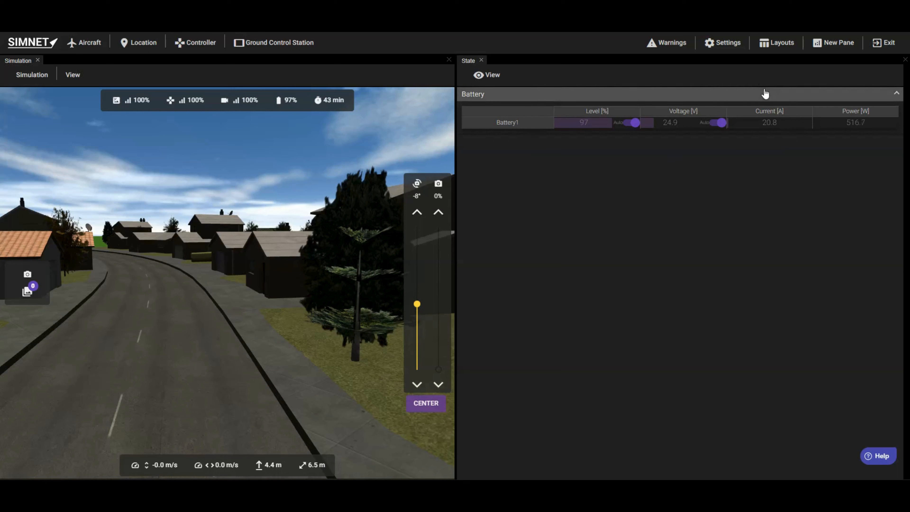
left_click(488, 75)
mouse_move(508, 148)
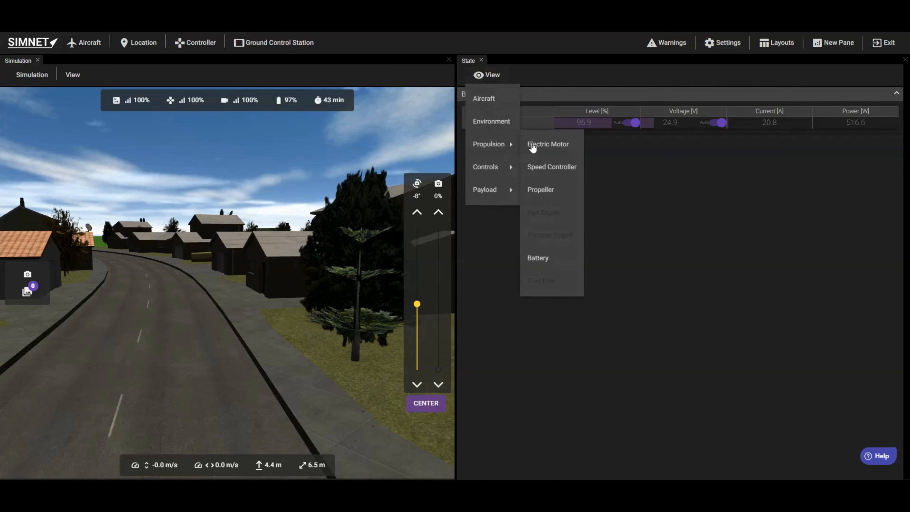
left_click(558, 189)
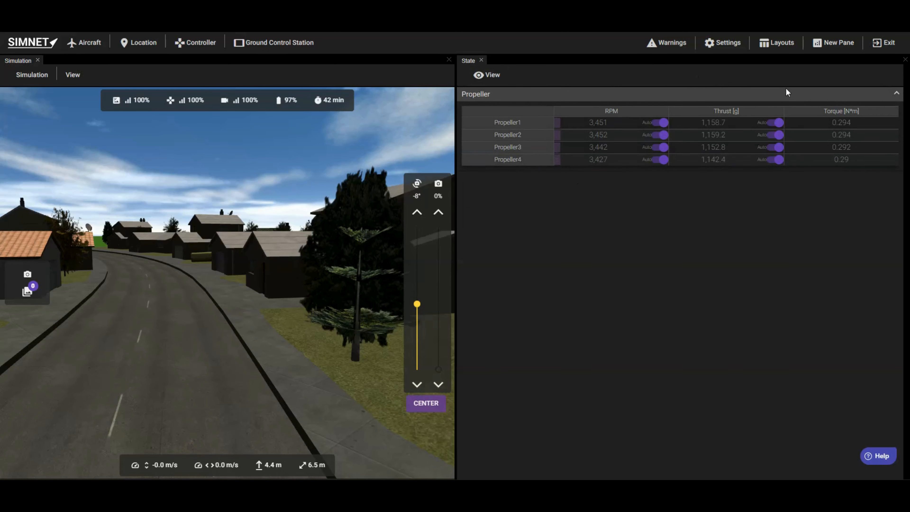
left_click(494, 79)
mouse_move(500, 147)
left_click(555, 168)
- Show the environment's atmospheric state and set the Wind Mean Speed to 3.7 m/s
left_click(492, 80)
left_click(496, 122)
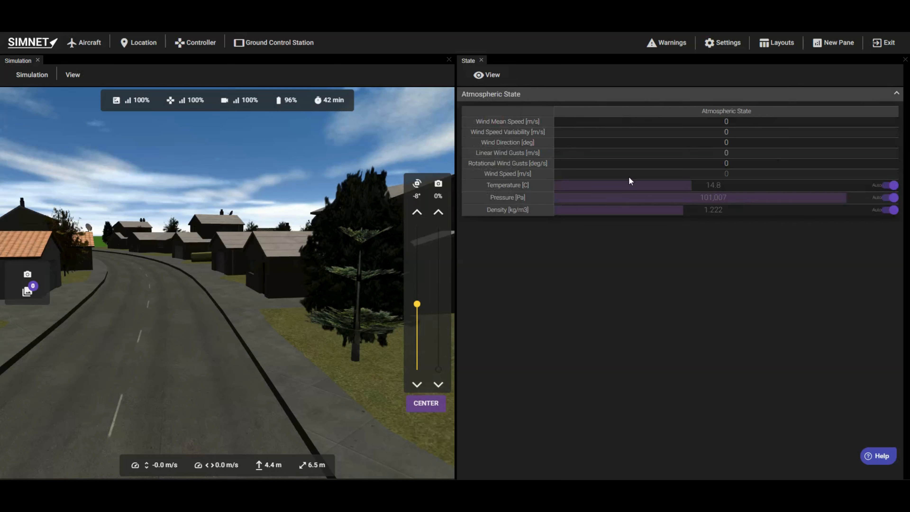
left_click_drag(710, 119, 732, 119)
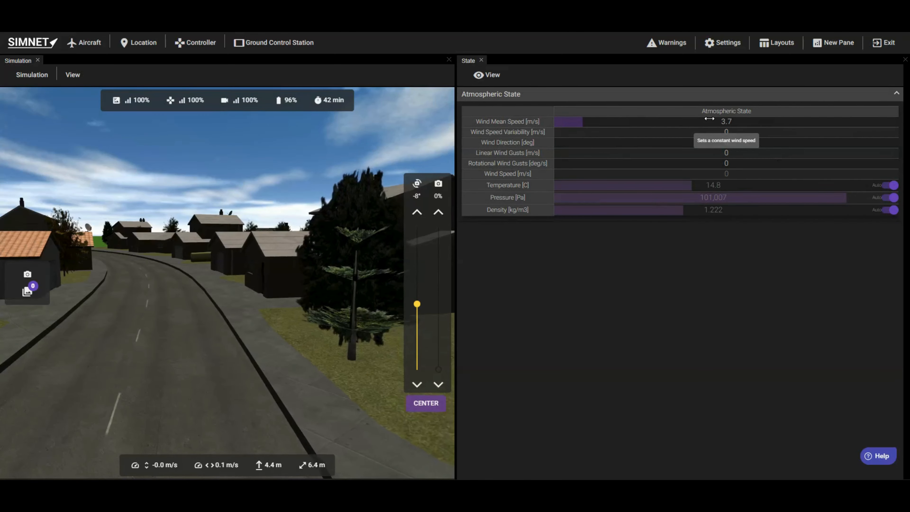
- Load the predefined layout "2: Edit"
left_click(776, 49)
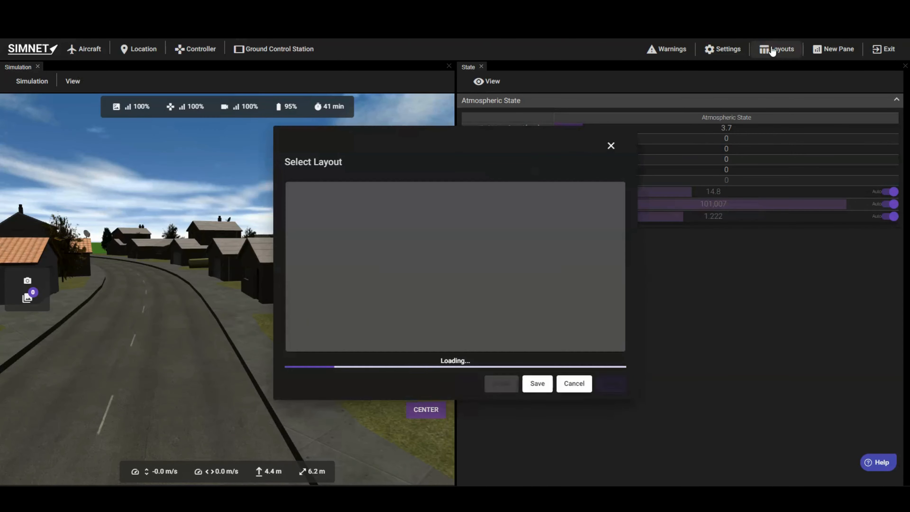
left_click(362, 220)
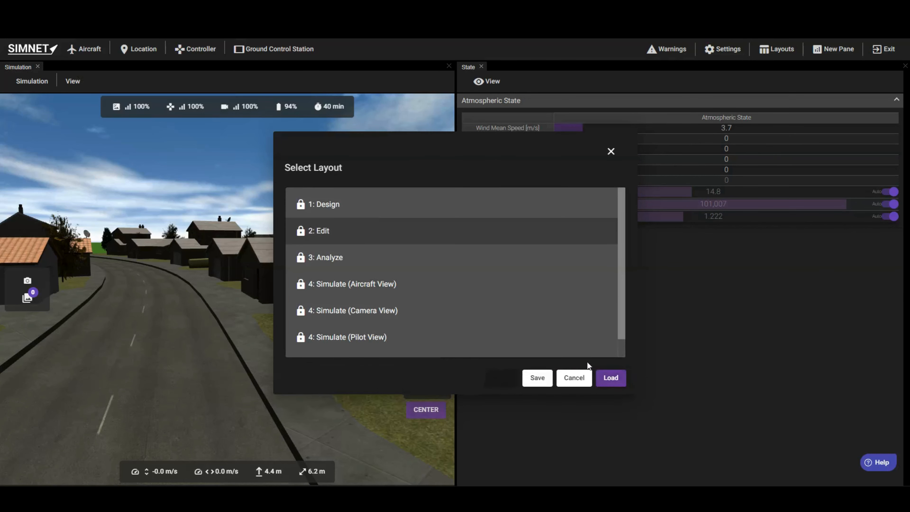
left_click(611, 377)
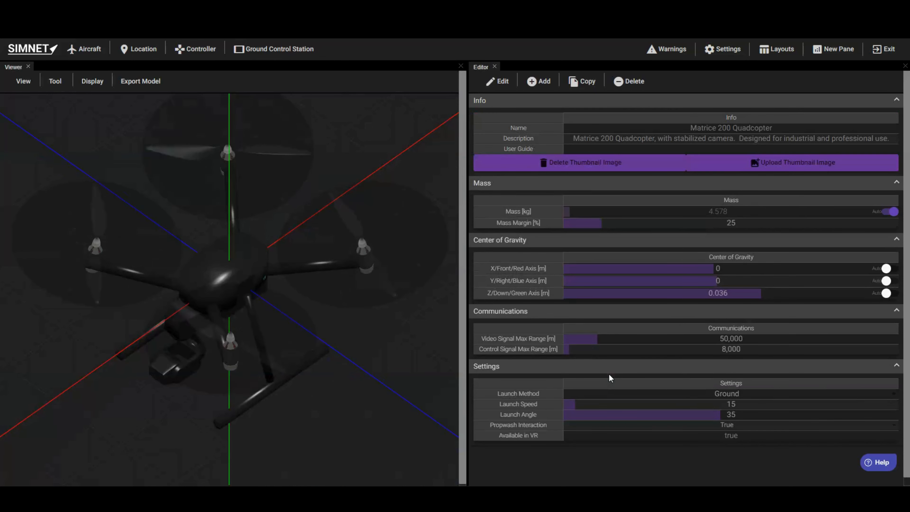
- Select the quadcopter's hub with the Translate tool and shift it slightly using the axis and plane handles
mouse_move(350, 396)
left_mouse_down()
mouse_move(373, 374)
mouse_move(385, 392)
mouse_move(371, 404)
mouse_move(338, 408)
mouse_move(321, 380)
mouse_move(343, 376)
mouse_move(367, 396)
mouse_move(353, 414)
mouse_move(332, 398)
mouse_move(366, 421)
mouse_move(323, 407)
mouse_move(352, 394)
mouse_move(364, 402)
left_mouse_up()
left_click(357, 399)
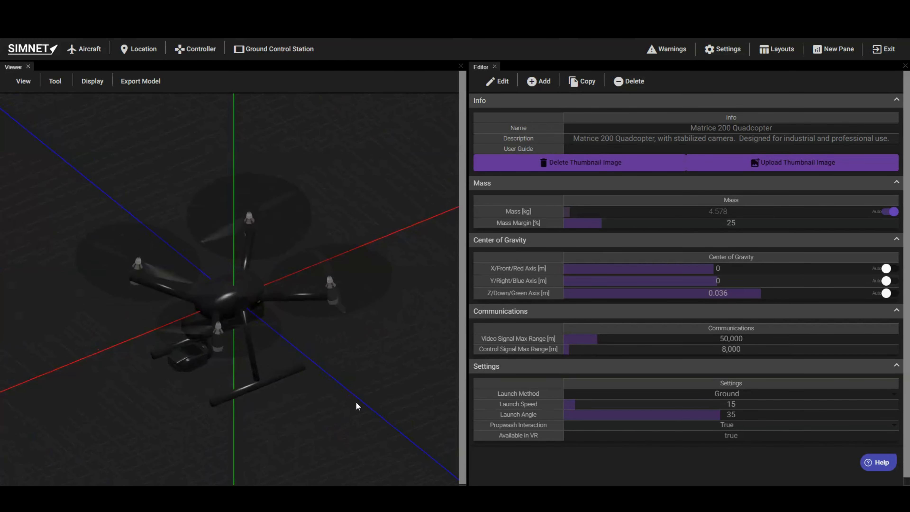
scroll(356, 403, "up", 2)
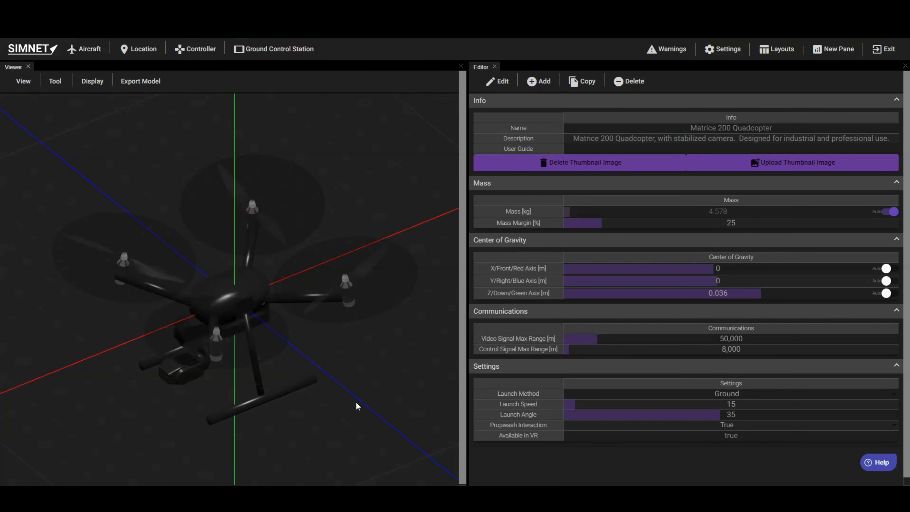
left_click(51, 83)
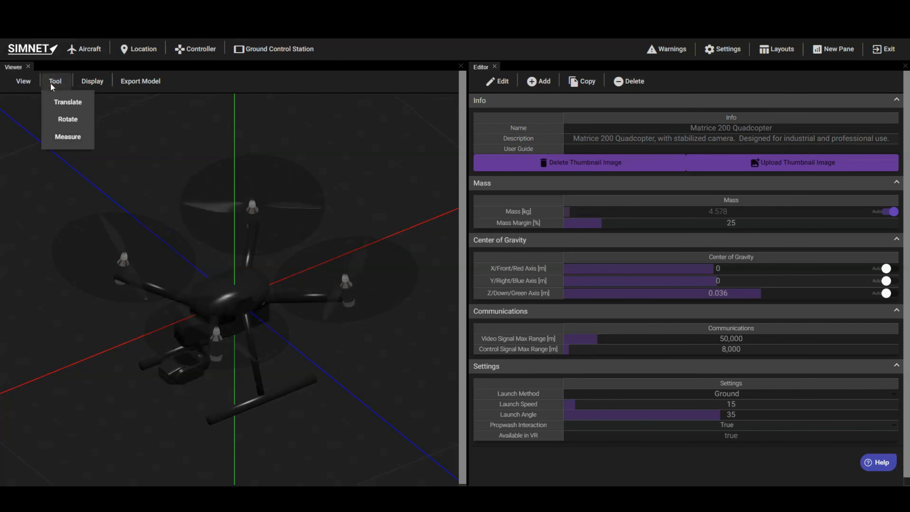
left_click(68, 103)
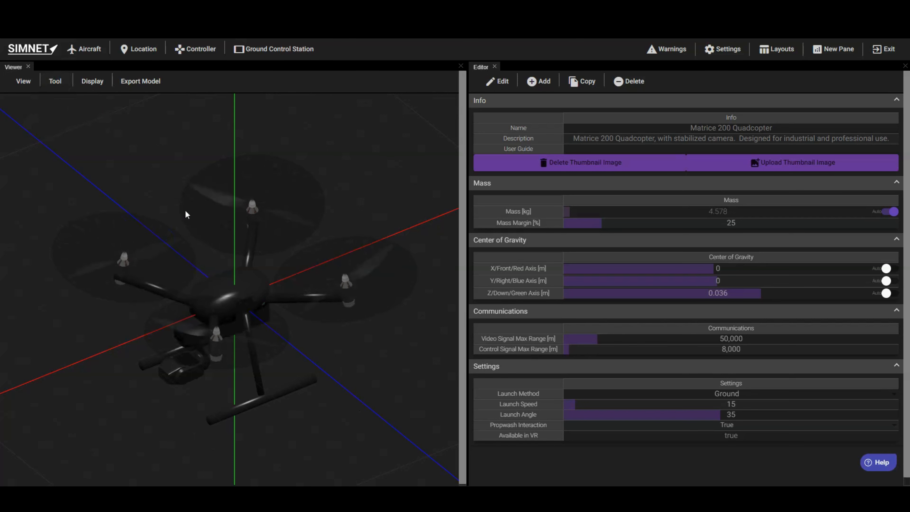
left_click(228, 286)
left_click_drag(204, 282, 157, 336)
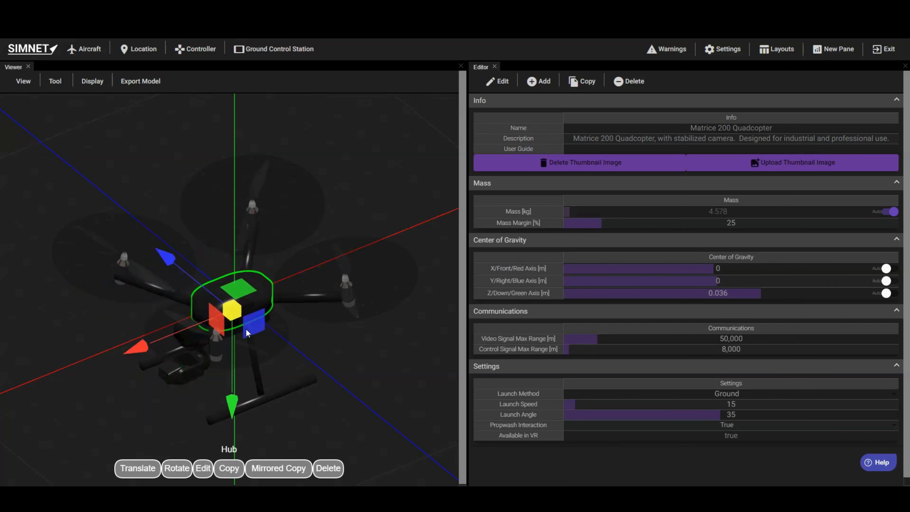
mouse_move(246, 330)
left_mouse_down()
mouse_move(220, 324)
mouse_move(227, 260)
mouse_move(287, 294)
mouse_move(254, 328)
left_mouse_up()
mouse_move(237, 286)
left_mouse_down()
mouse_move(199, 296)
mouse_move(240, 273)
mouse_move(238, 283)
left_mouse_up()
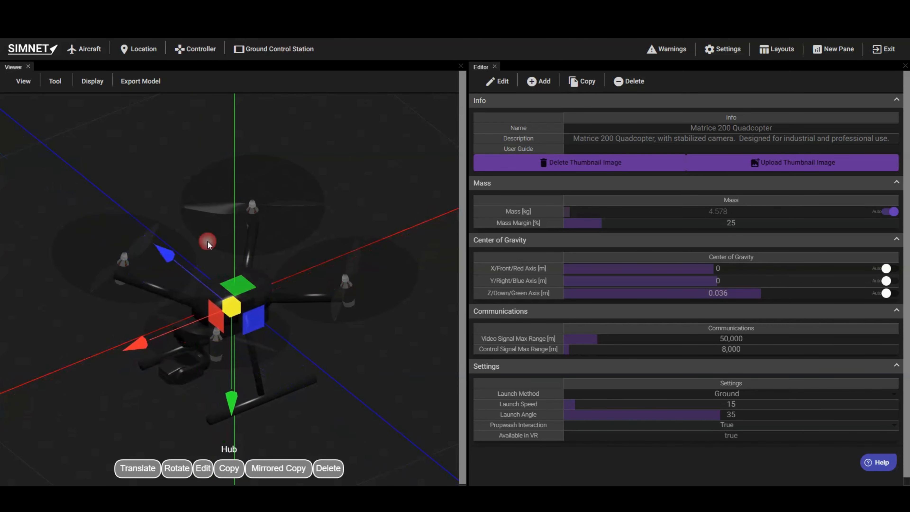
- Select the quadcopter's hub with the Rotate tool, turn it slightly about the red axis and deselect it
left_click(226, 273)
left_click(55, 81)
left_click(62, 114)
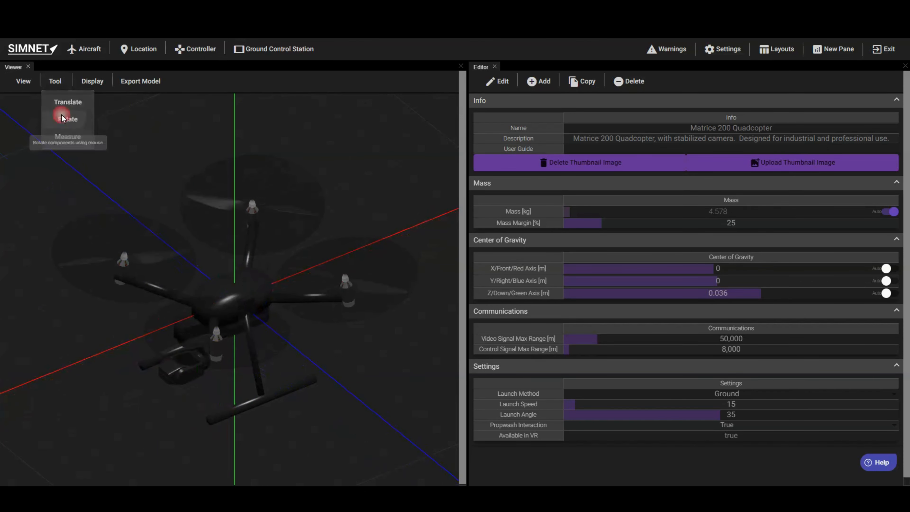
left_click(261, 287)
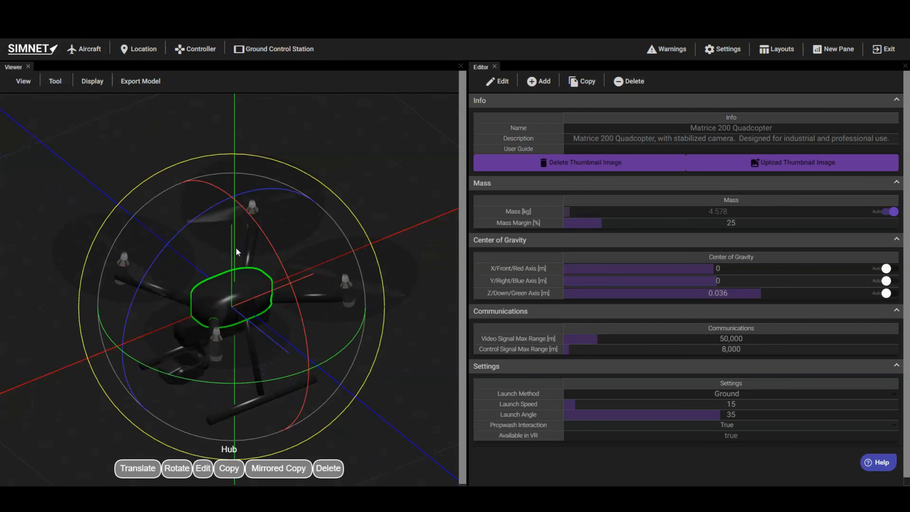
left_click_drag(189, 220, 262, 211)
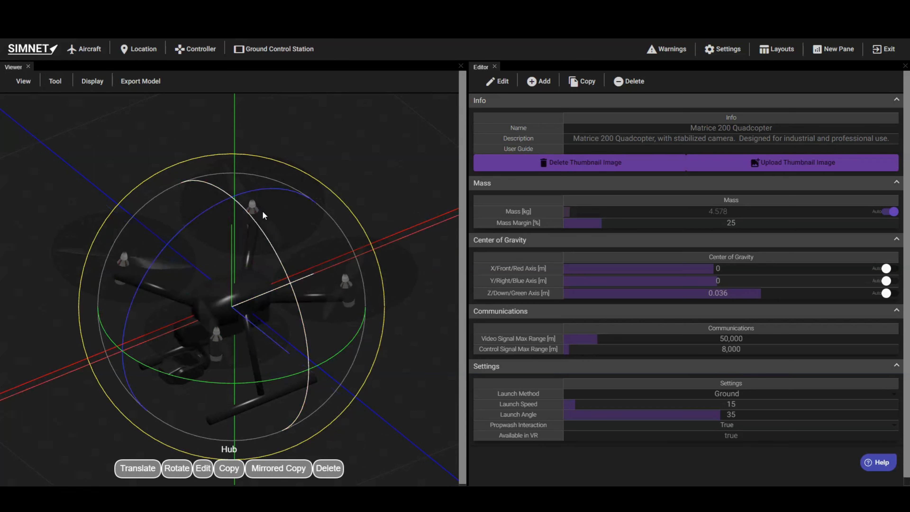
left_click(142, 154)
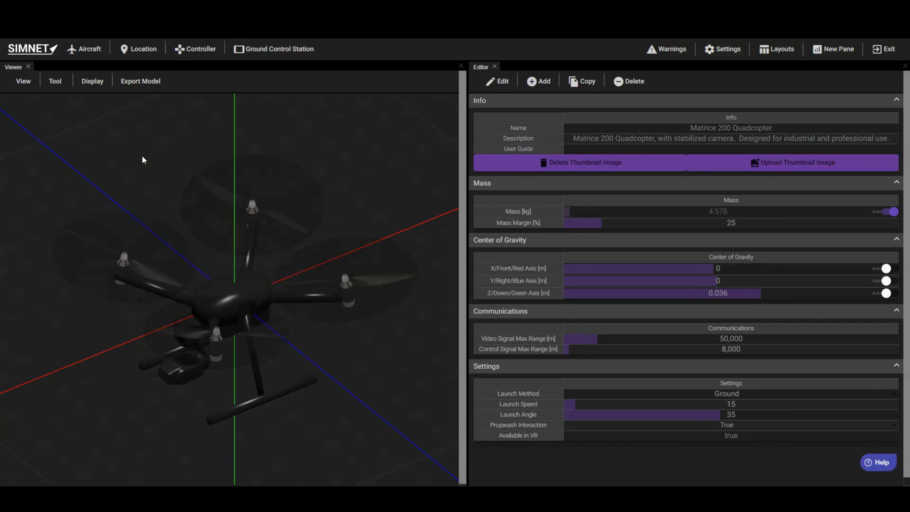
- View the quadcopter from the Top and Left views and return to the Perspective view
left_click(16, 82)
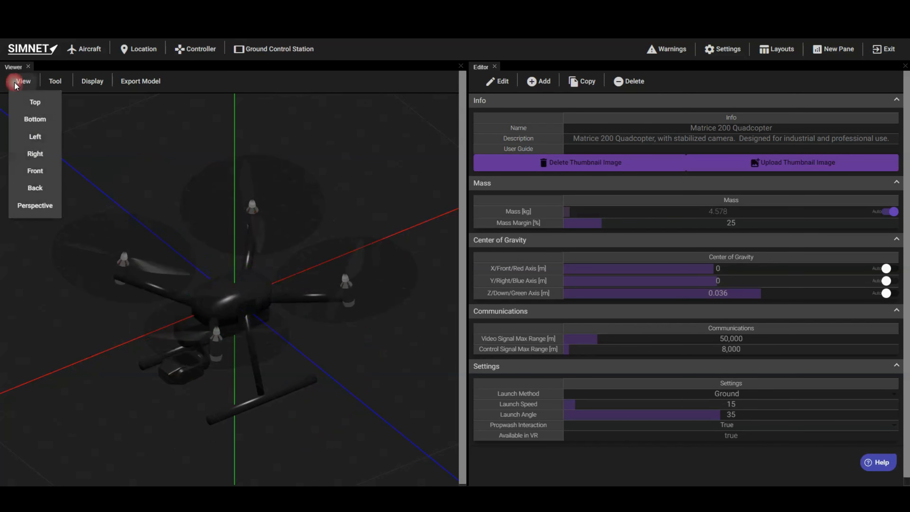
left_click(31, 101)
left_click(30, 86)
left_click(38, 133)
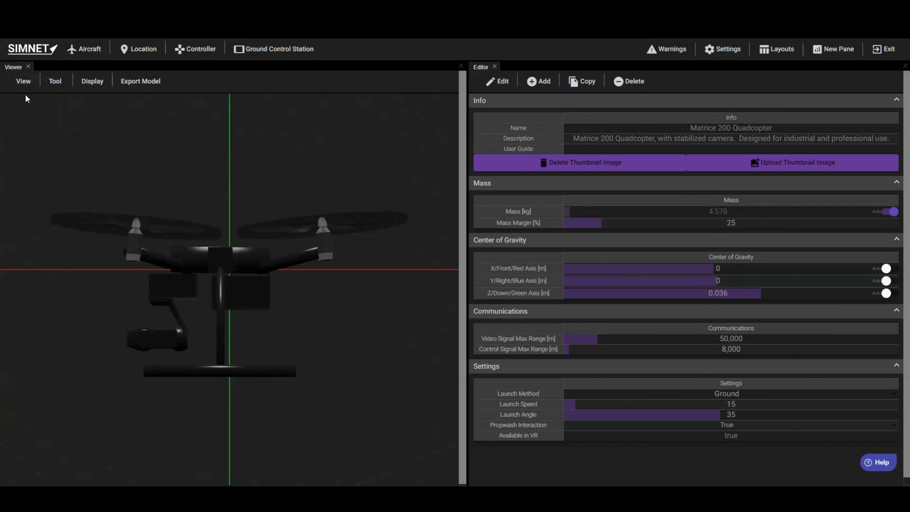
left_click(24, 82)
left_click(41, 204)
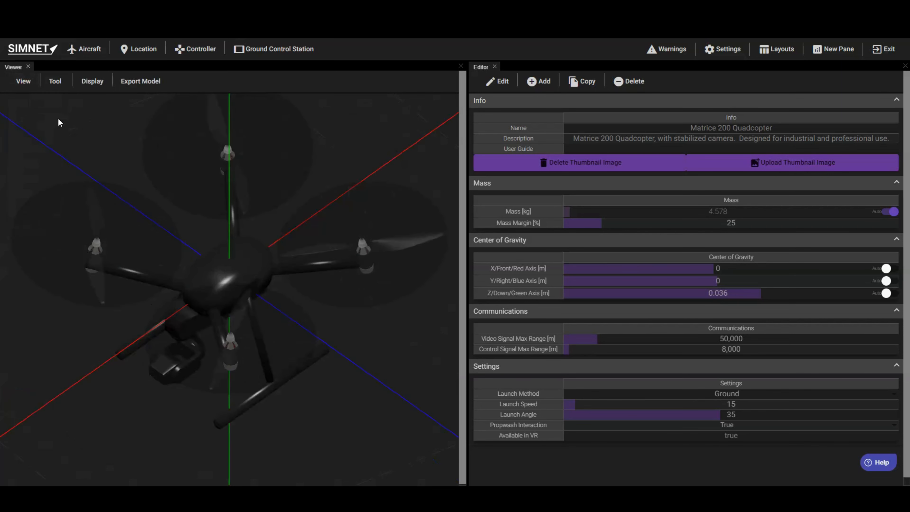
- Switch the model to Interior Display Mode and inspect the components inside the quadcopter's body
left_click(86, 86)
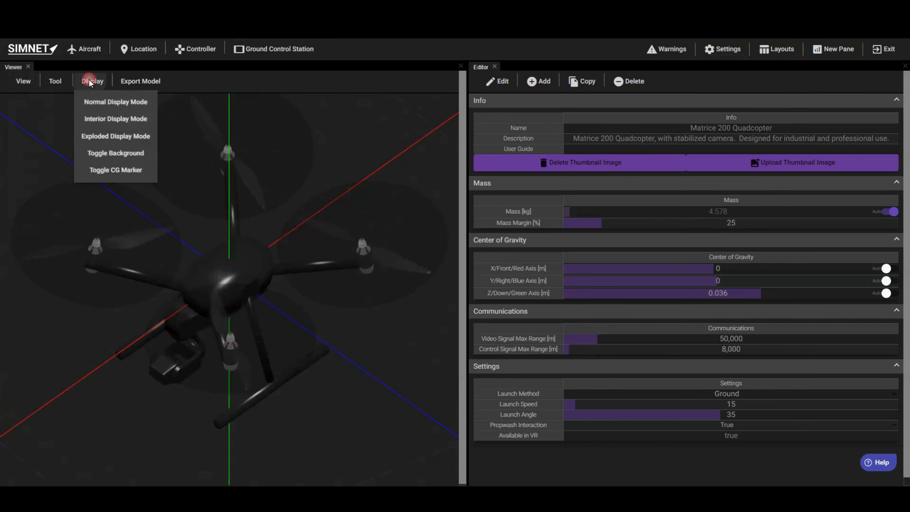
left_click(96, 122)
scroll(219, 288, "up", 8)
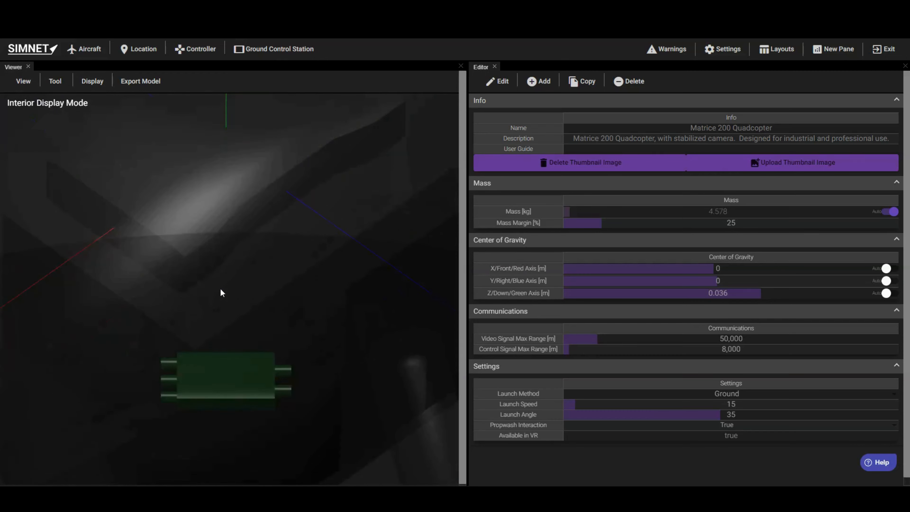
scroll(220, 289, "down", 4)
scroll(219, 288, "down", 4)
scroll(219, 289, "down", 4)
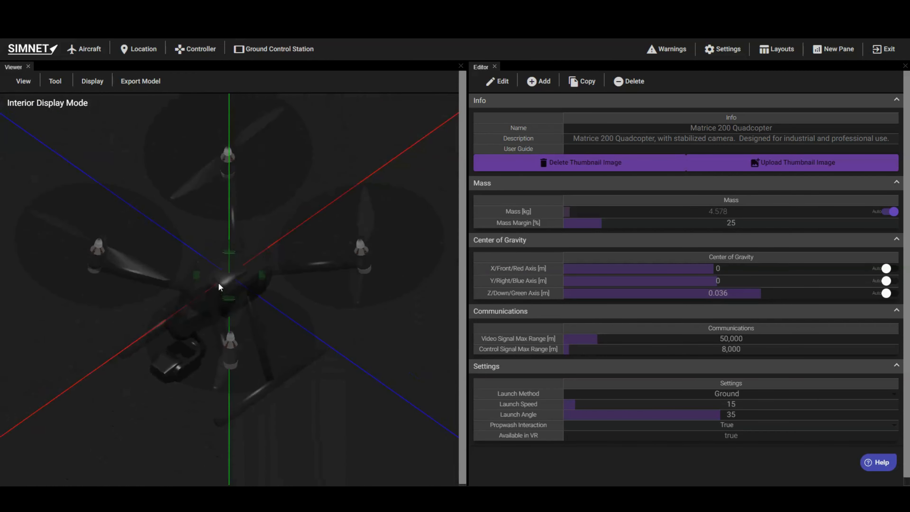
- View the quadcopter in Exploded Display Mode and return it to Normal Display Mode
left_click(92, 81)
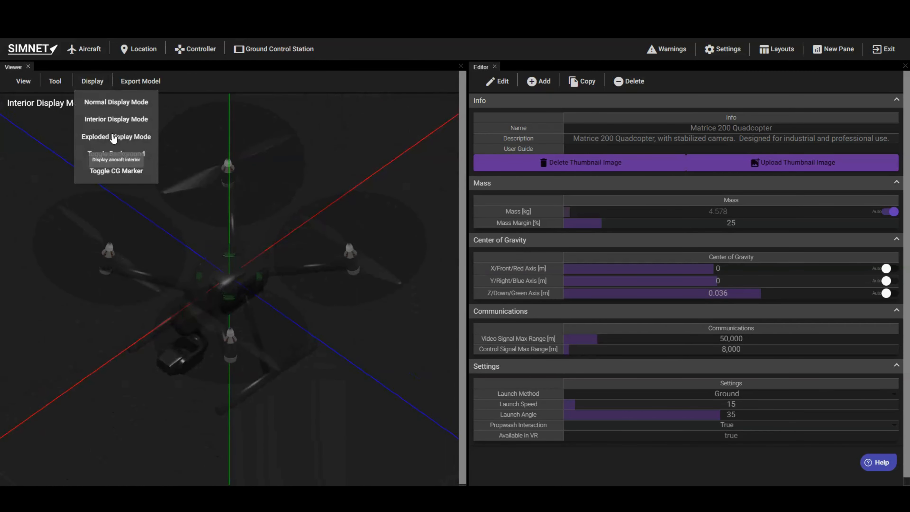
left_click(113, 138)
left_click_drag(170, 289, 85, 120)
left_click(92, 81)
left_click(100, 102)
- Show the CG marker on the quadcopter and check the available export options for the aircraft model
left_click(92, 81)
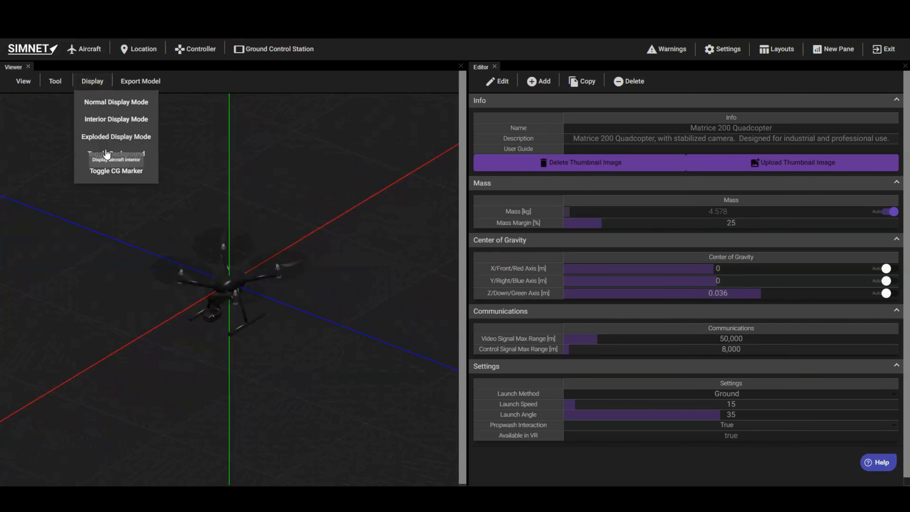
left_click(107, 171)
left_click_drag(301, 226, 279, 206)
left_click(152, 83)
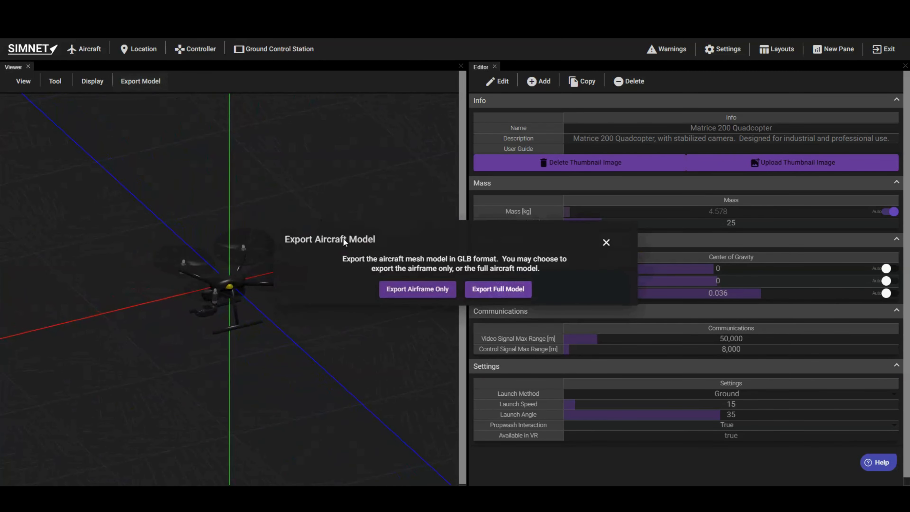
left_click(606, 243)
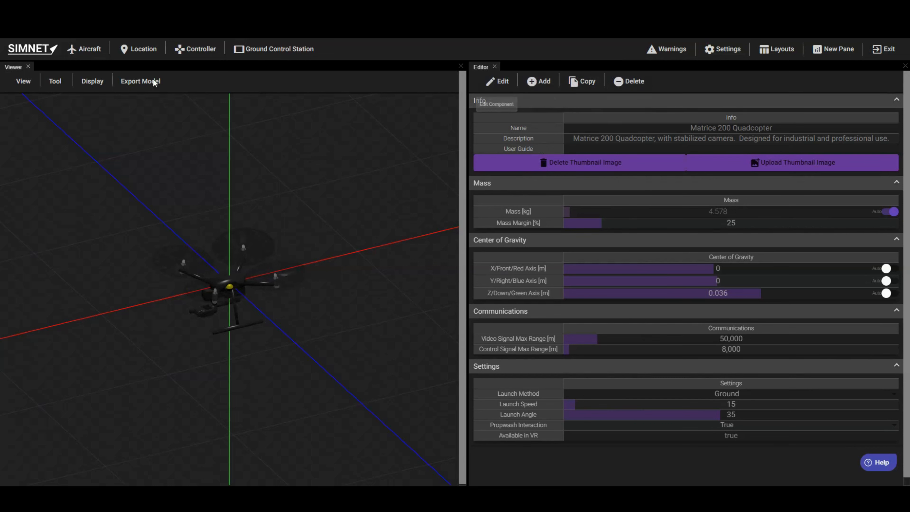
- Create a new aircraft, discarding unsaved progress in the current one, and add a Wing from the Airframe components
left_click(83, 51)
left_click(82, 118)
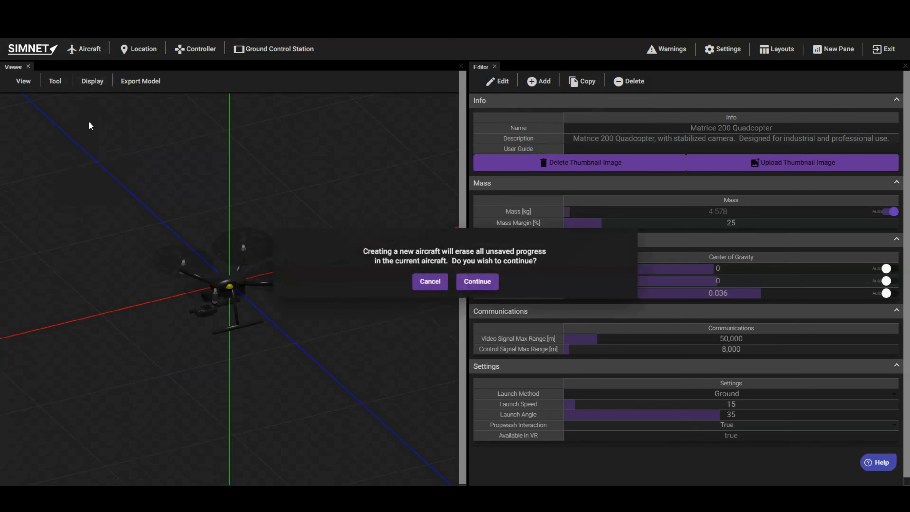
left_click(475, 285)
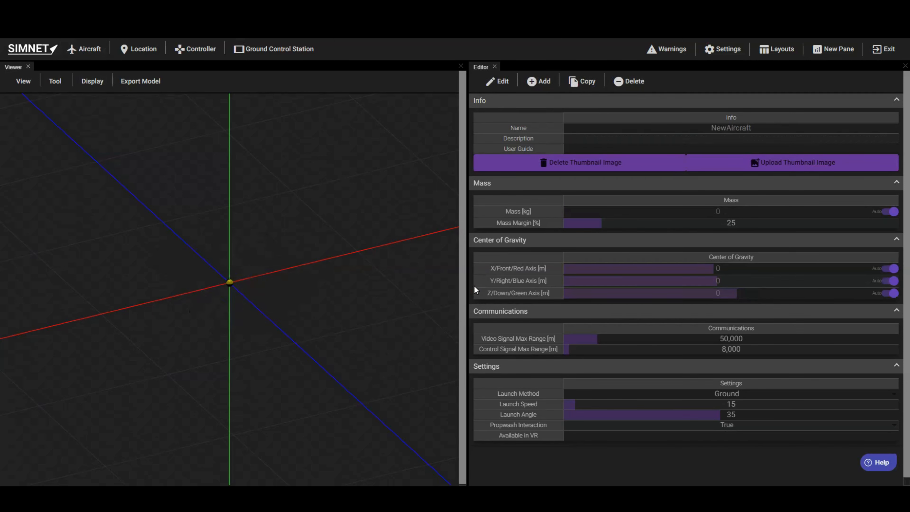
left_click(537, 82)
mouse_move(539, 128)
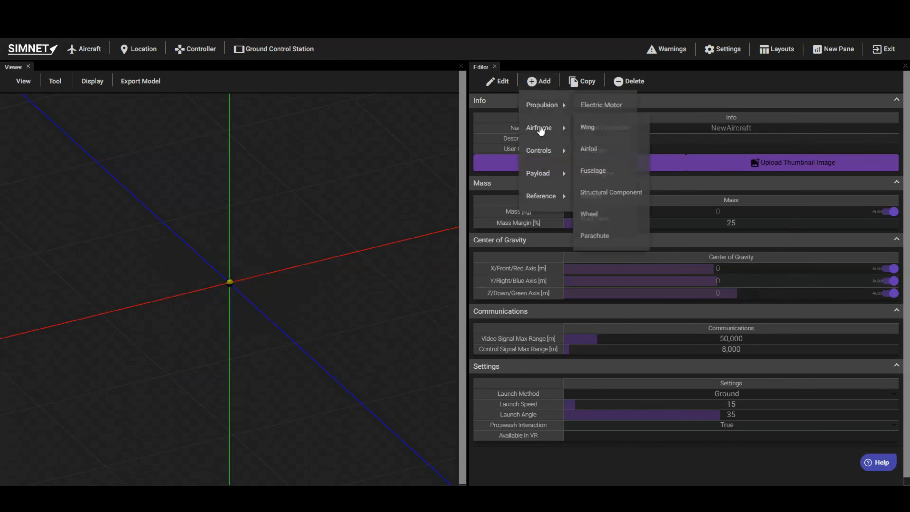
left_click(590, 129)
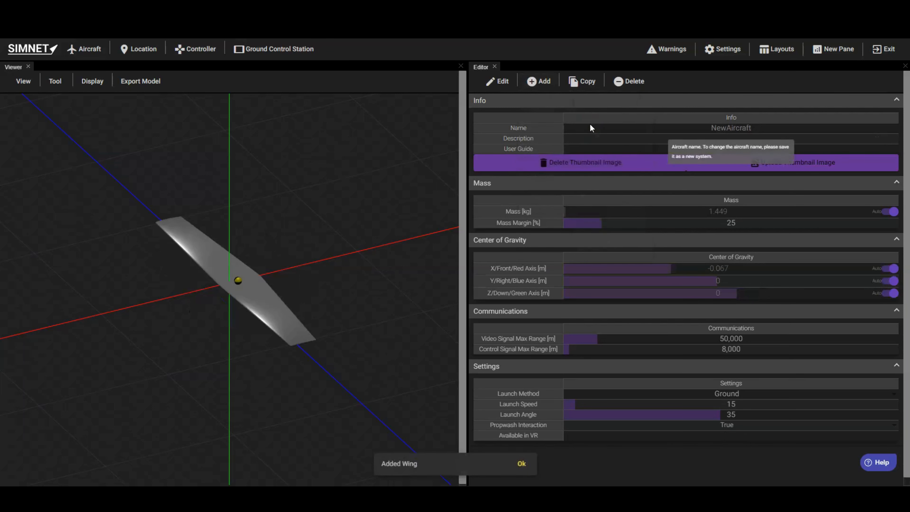
- Open the wing's parameters in the Editor from the list of airframe components and deselect it in the model
left_click(500, 83)
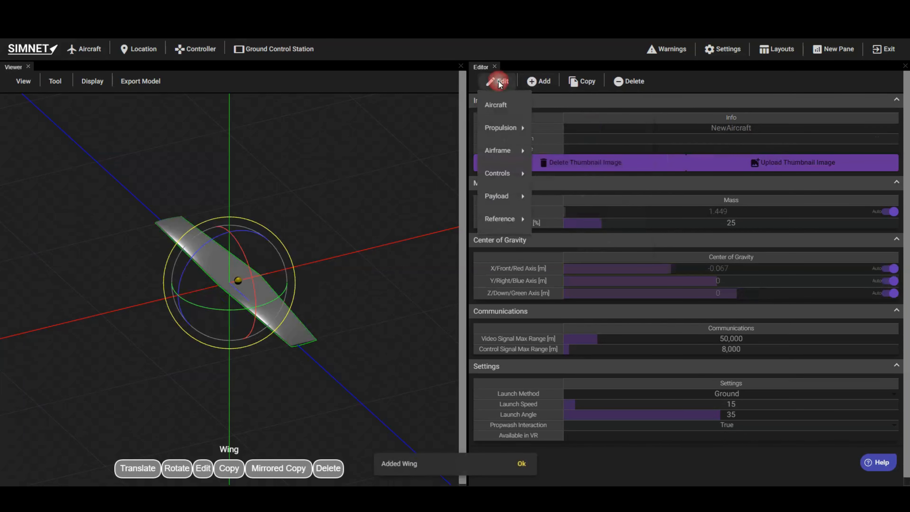
mouse_move(499, 151)
mouse_move(563, 152)
left_click(628, 153)
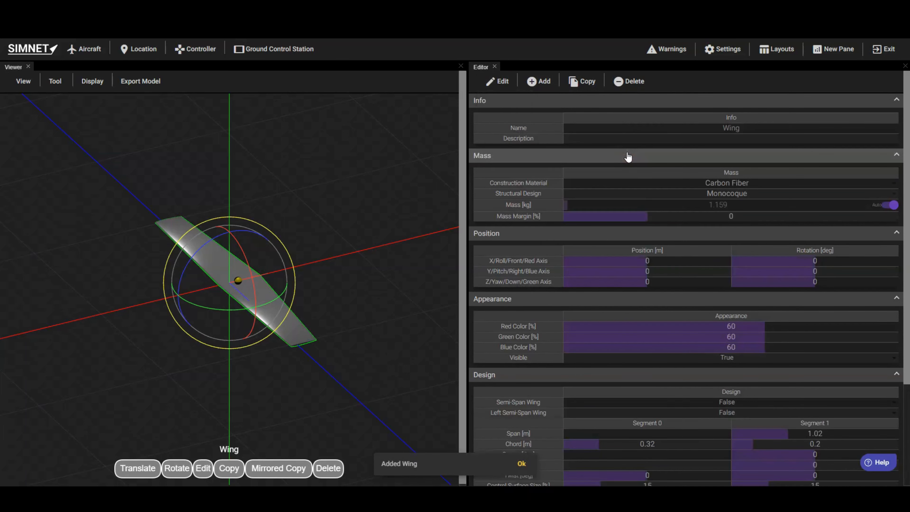
left_click(398, 276)
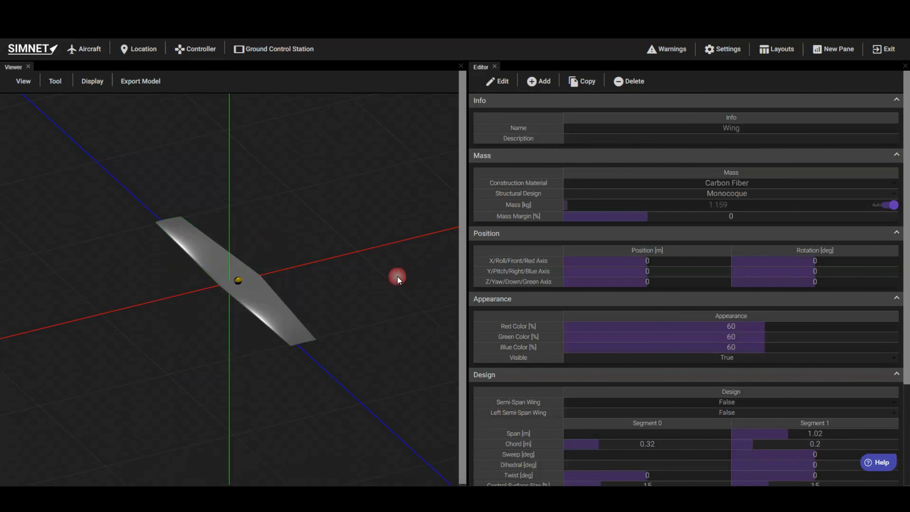
- Select the wing in the model, edit it and set the Span of Segment 1 to 1.442 m
left_click(273, 308)
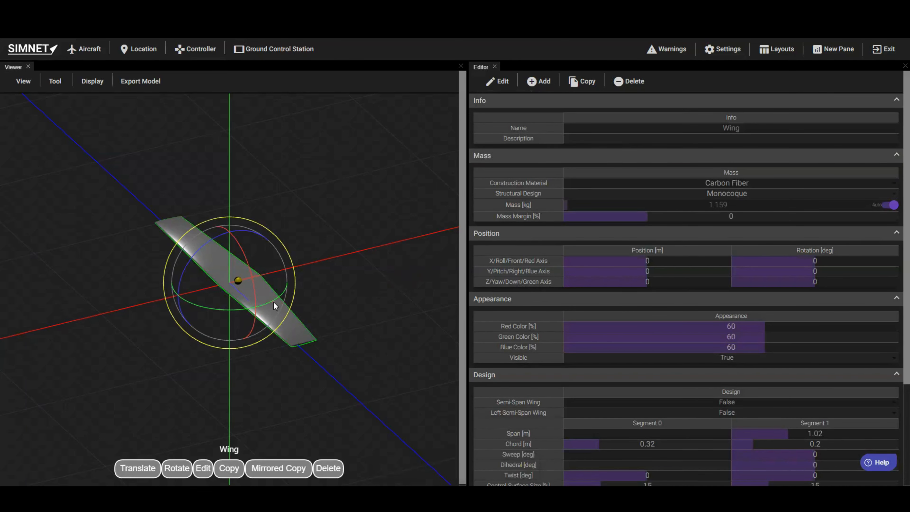
left_click(206, 474)
scroll(775, 215, "down", 3)
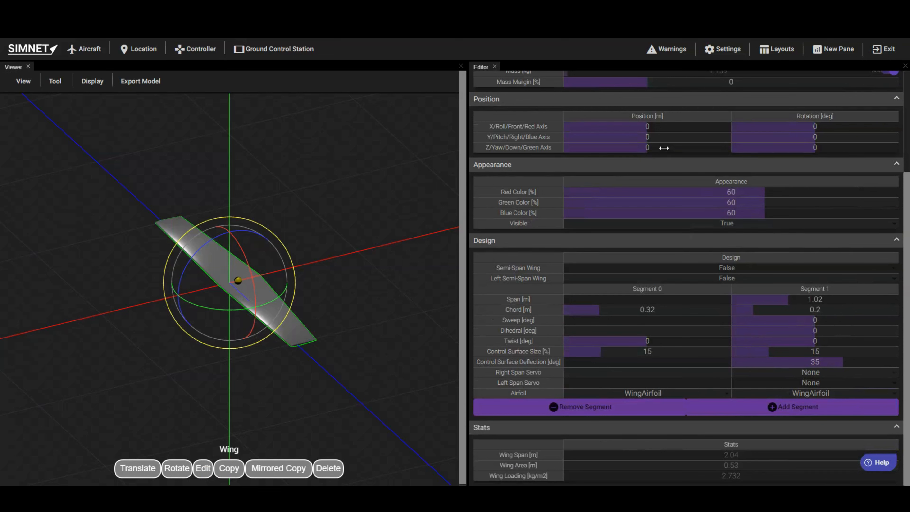
left_click_drag(768, 299, 822, 300)
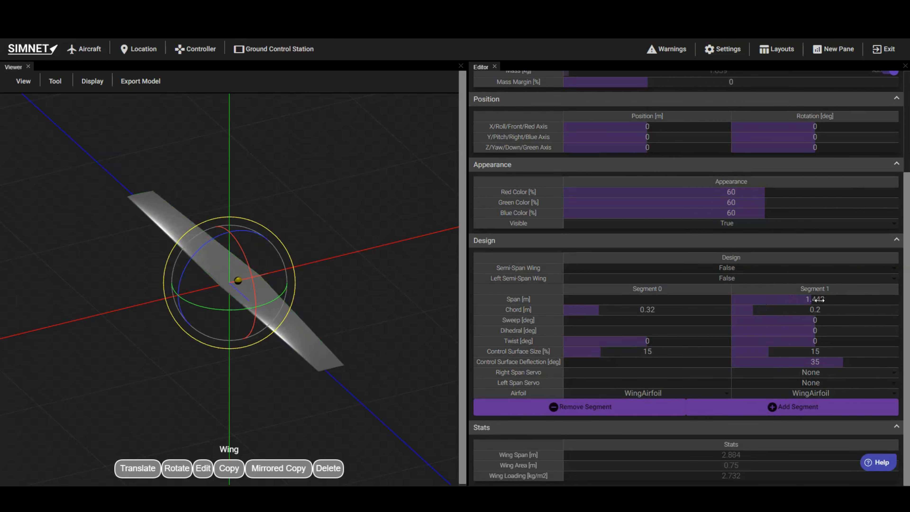
left_click(420, 333)
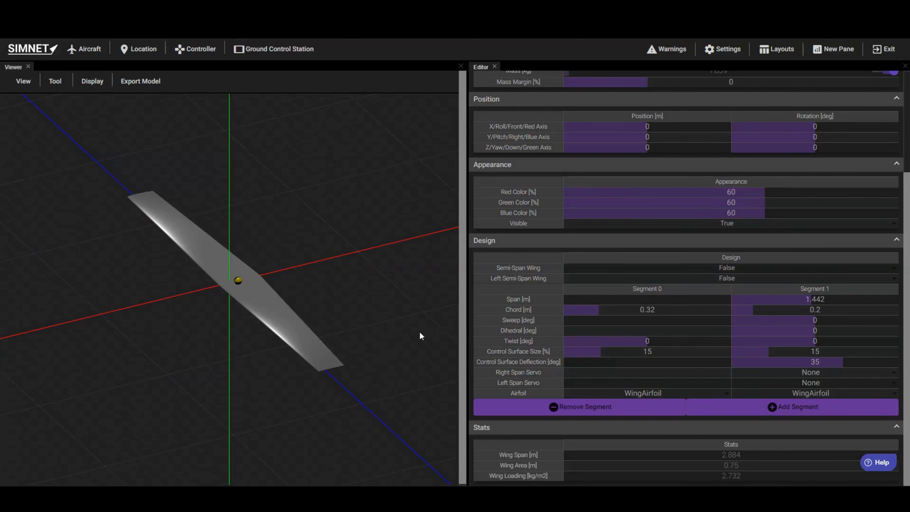
- Add a Battery from the Propulsion components and open its parameters in the Editor to review them
scroll(530, 322, "up", 4)
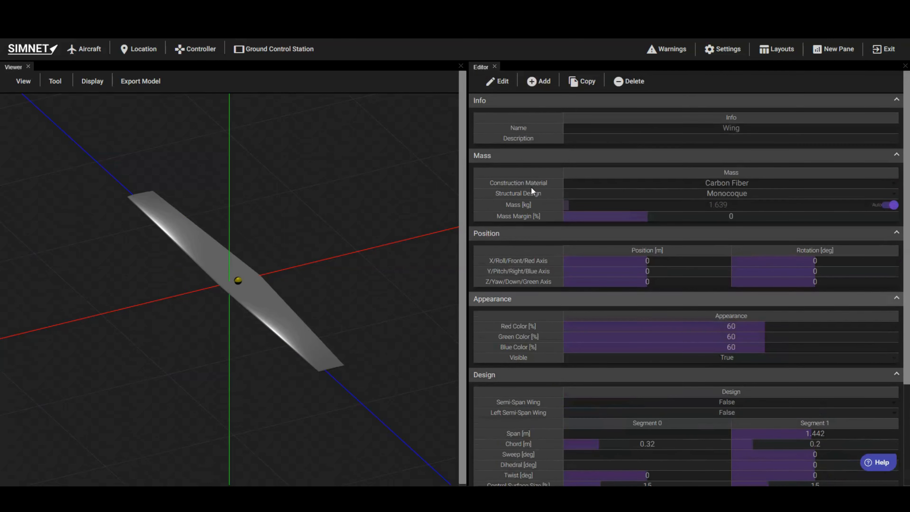
left_click(532, 81)
left_click(618, 197)
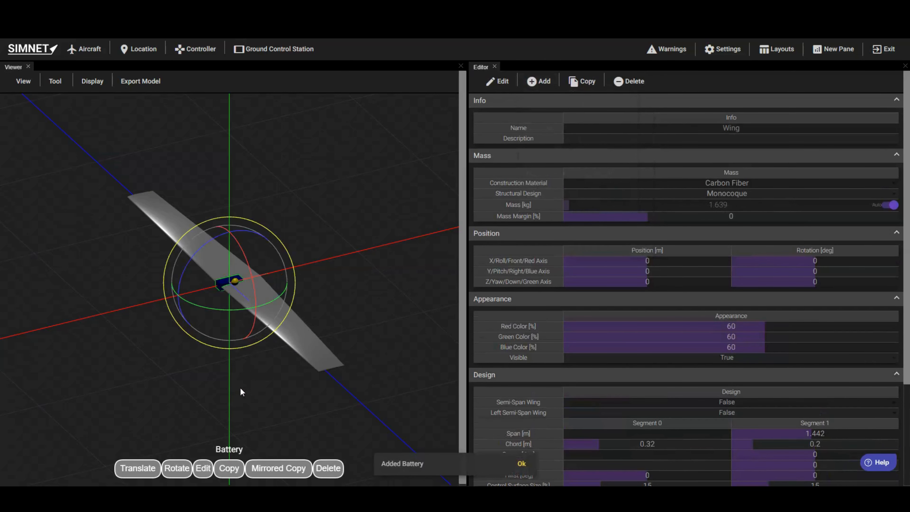
left_click(207, 474)
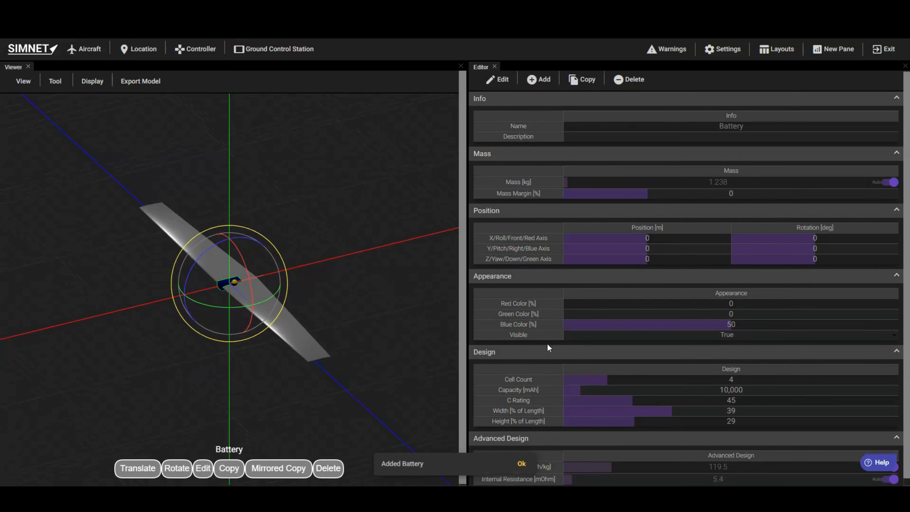
scroll(546, 380, "down", 1)
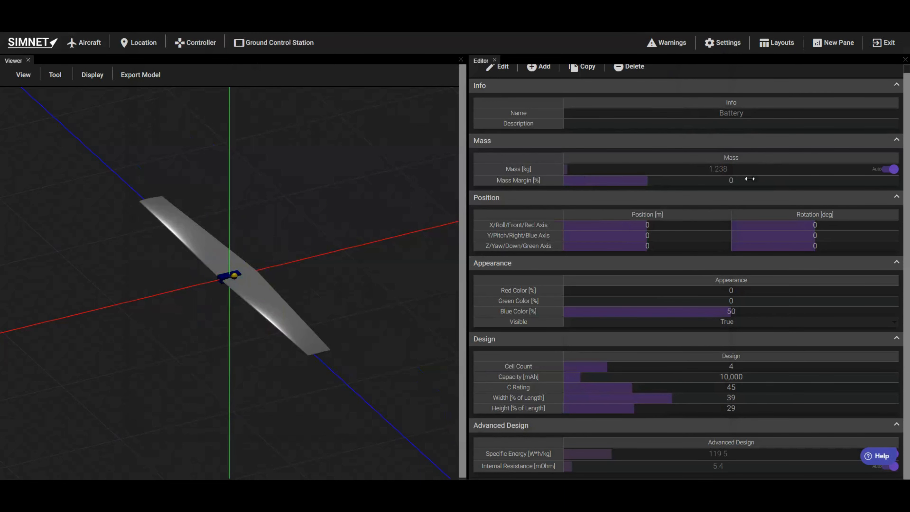
scroll(652, 200, "up", 1)
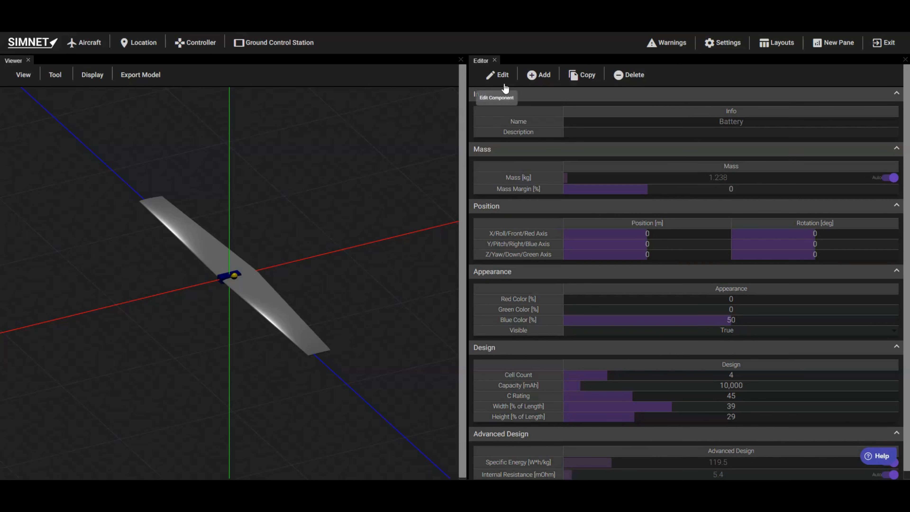
- Set the battery's Mass Margin to 57.3% and override its automatic mass with a manually entered value
left_click_drag(686, 192, 766, 188)
left_click(888, 179)
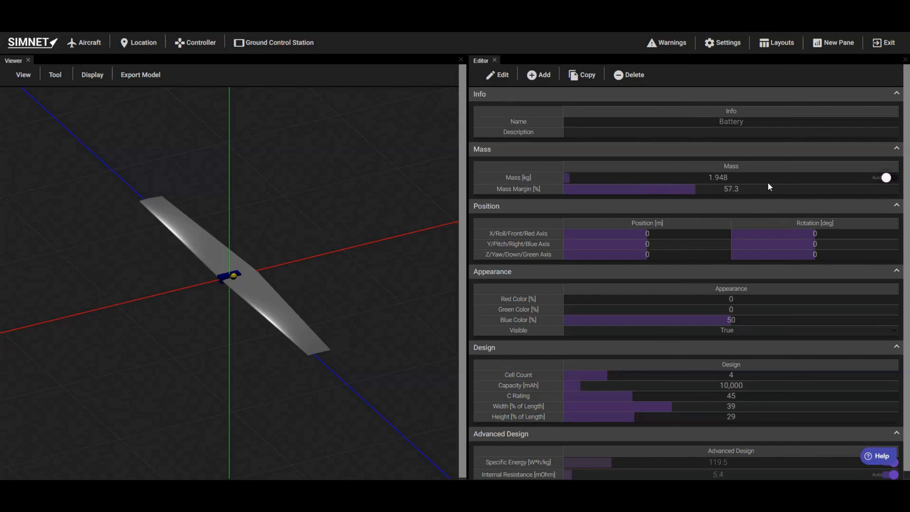
left_click(750, 177)
type("1.5")
- Show the new aircraft's overall parameters and load the predefined layout "1: Design"
left_click(498, 79)
left_click(497, 101)
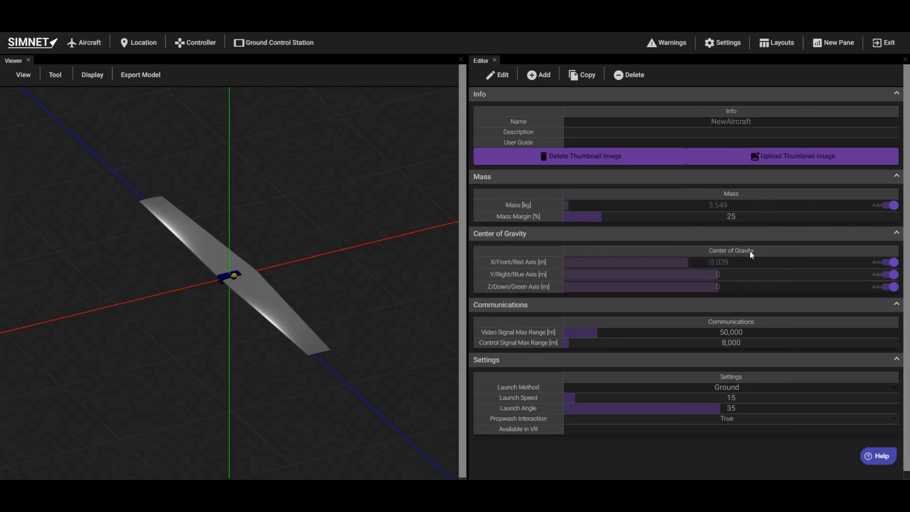
left_click(778, 43)
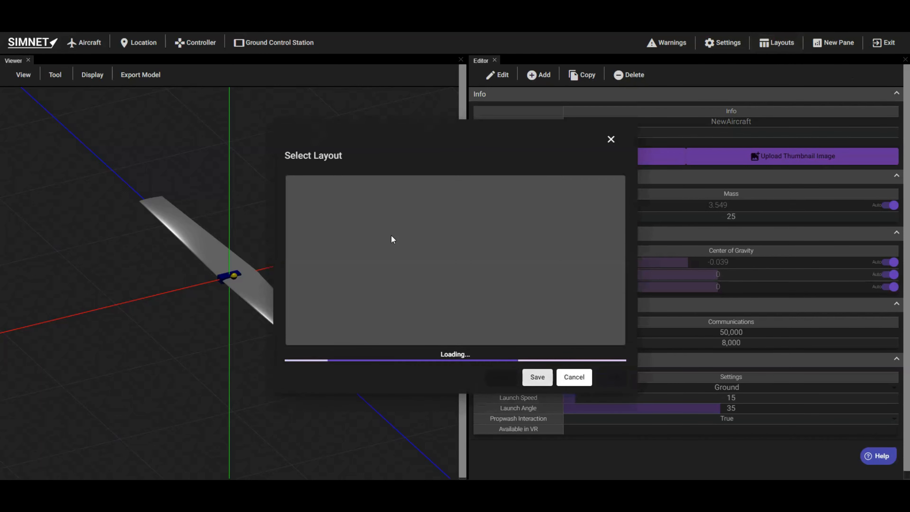
left_click(344, 207)
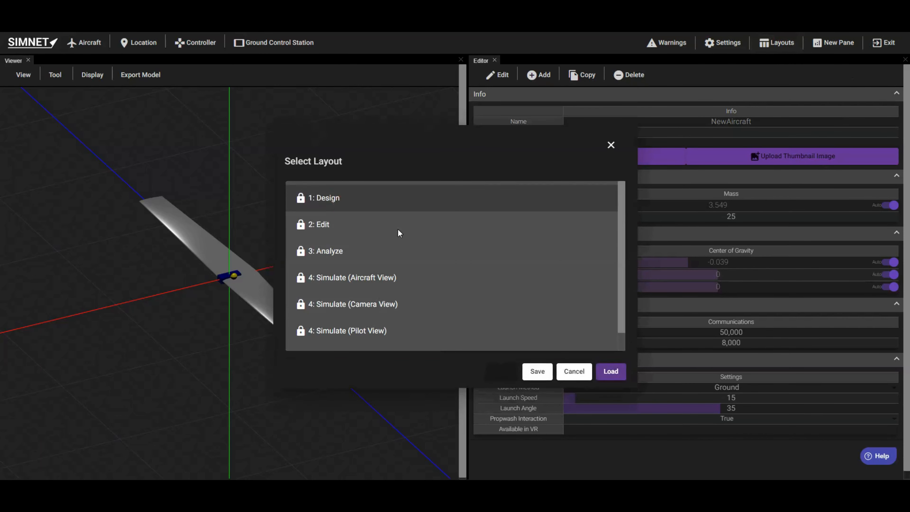
left_click(612, 372)
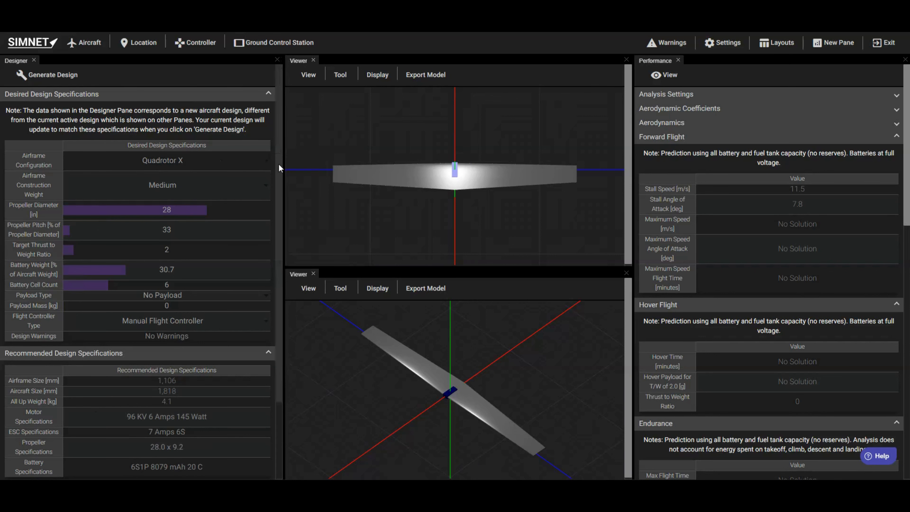
- Set the desired propeller diameter to 23.6 in, target thrust to weight ratio to 2.4 and battery weight to 26% of aircraft weight
mouse_move(279, 164)
left_mouse_down()
mouse_move(283, 247)
mouse_move(275, 151)
left_mouse_up()
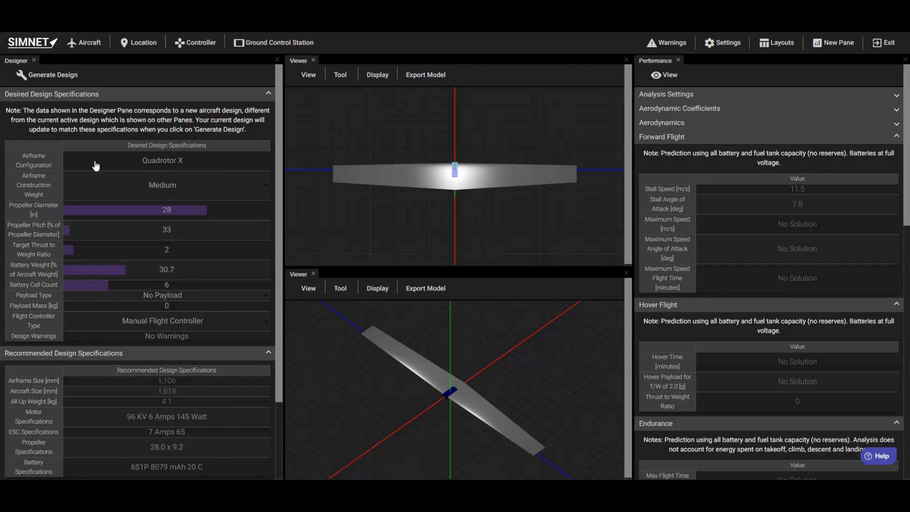
left_click_drag(190, 207, 166, 209)
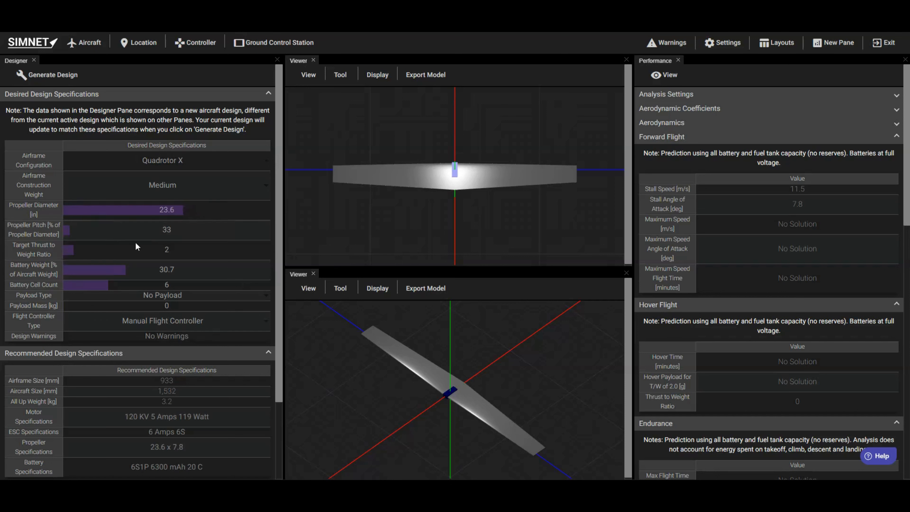
left_click_drag(141, 254, 146, 253)
left_click_drag(193, 273, 142, 273)
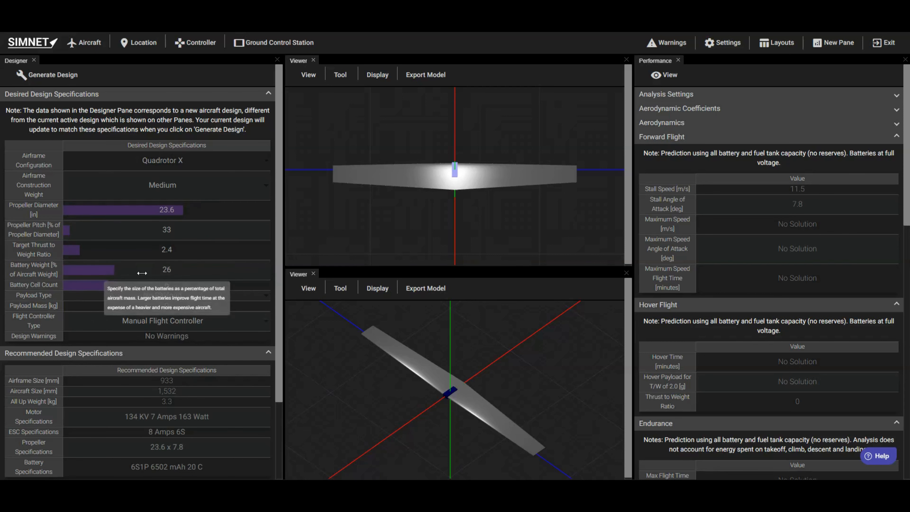
scroll(206, 337, "down", 3)
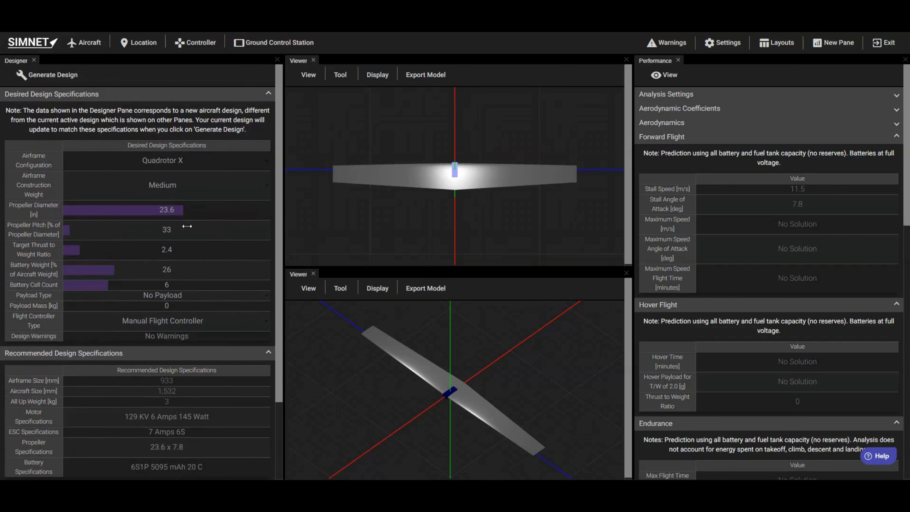
- Refine the desired specifications to a 20.4 in propeller diameter, 2.2 target thrust to weight ratio and 23.7% battery weight
scroll(134, 231, "down", 1)
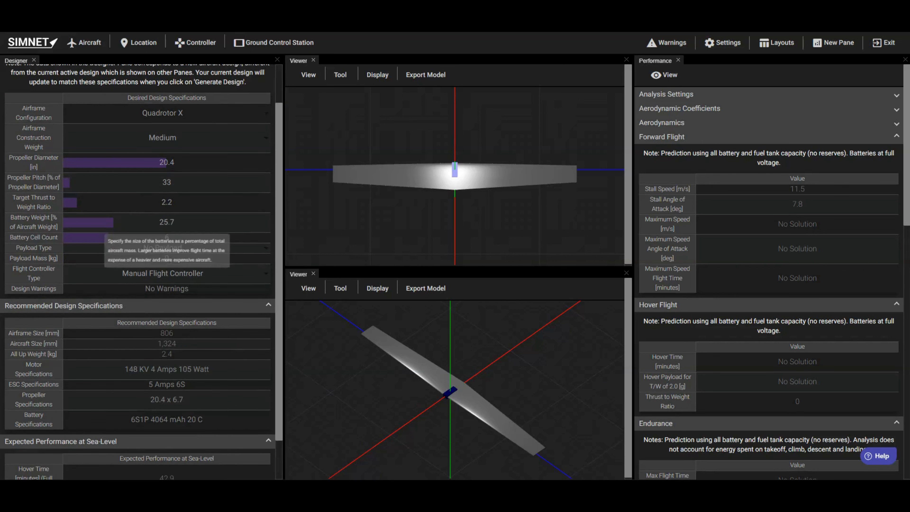
left_click_drag(144, 225, 122, 227)
scroll(187, 332, "down", 1)
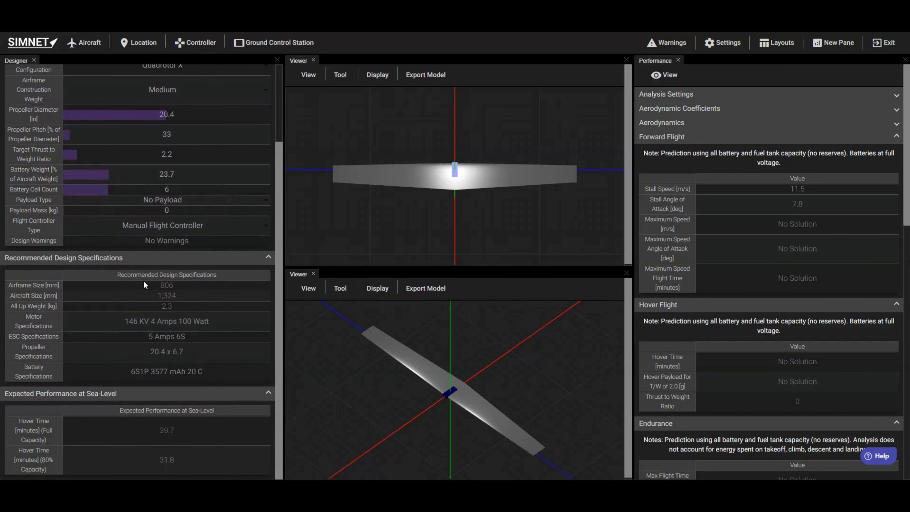
- Generate the Quadrotor X design from the desired specifications, overwriting the current aircraft
scroll(158, 284, "up", 2)
left_click(64, 77)
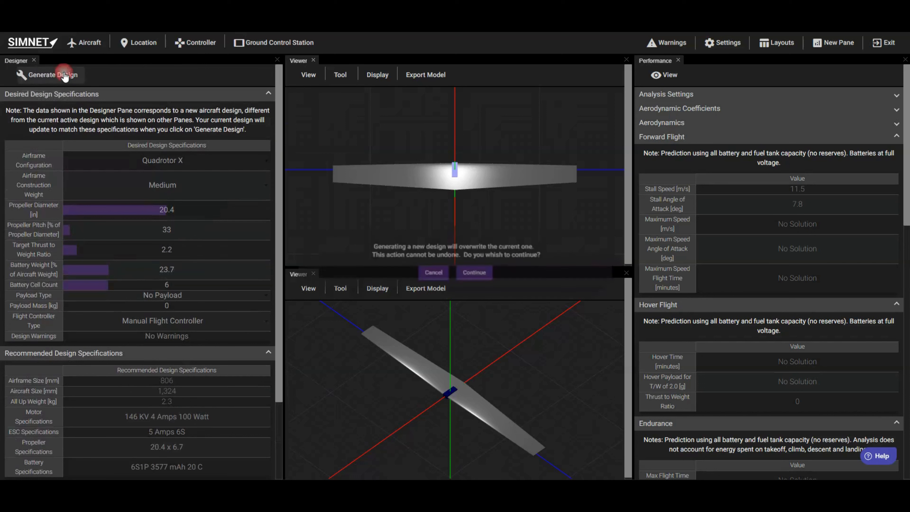
left_click(470, 274)
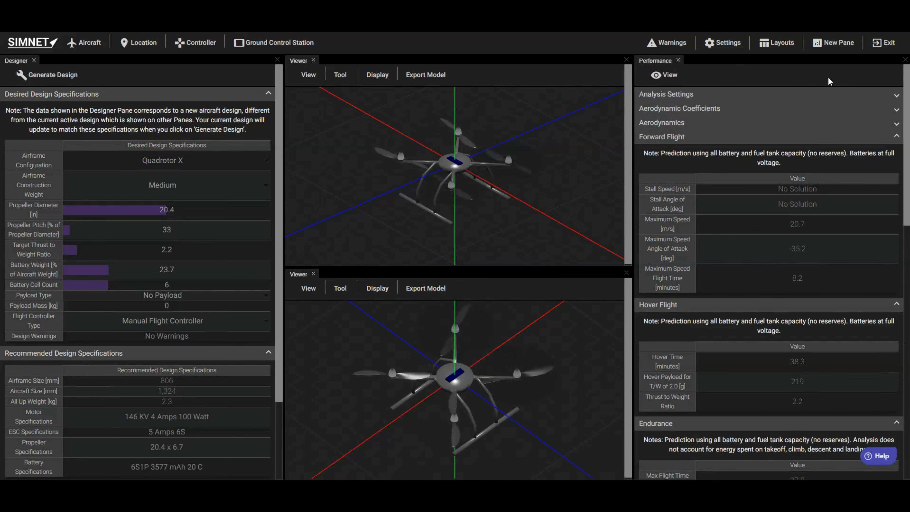
- Show the whole aircraft's performance and review its analysis settings and aerodynamic coefficient charts
left_click(667, 83)
left_click(663, 98)
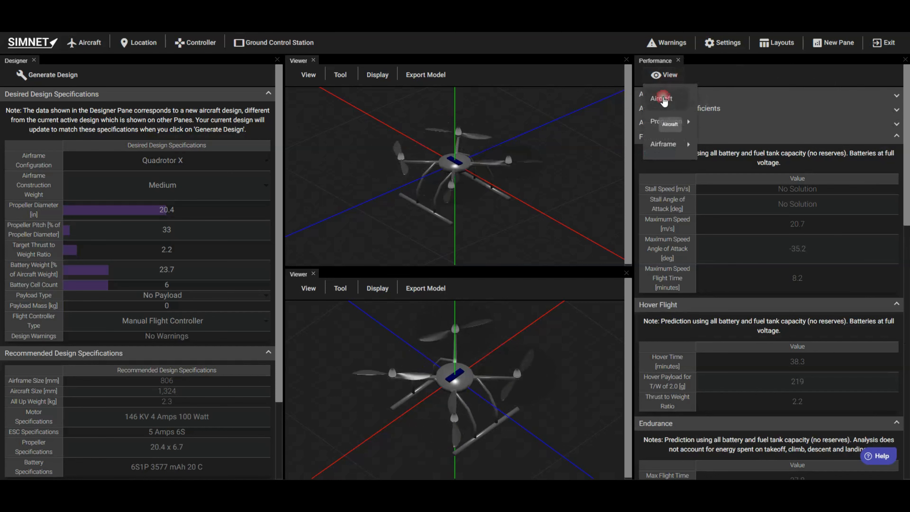
left_click_drag(907, 112, 908, 81)
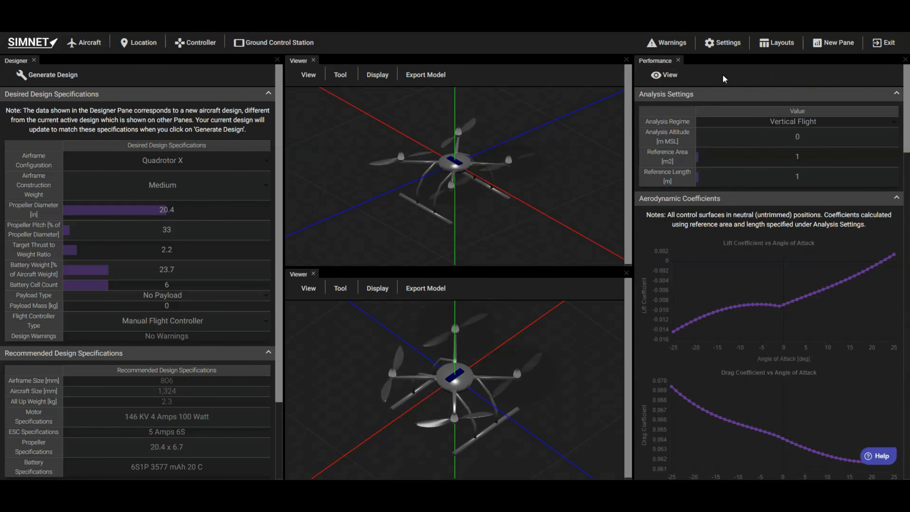
- Show the performance of Propeller1 and examine its thrust, power and propulsive efficiency charts
left_click(663, 75)
mouse_move(667, 121)
mouse_move(718, 121)
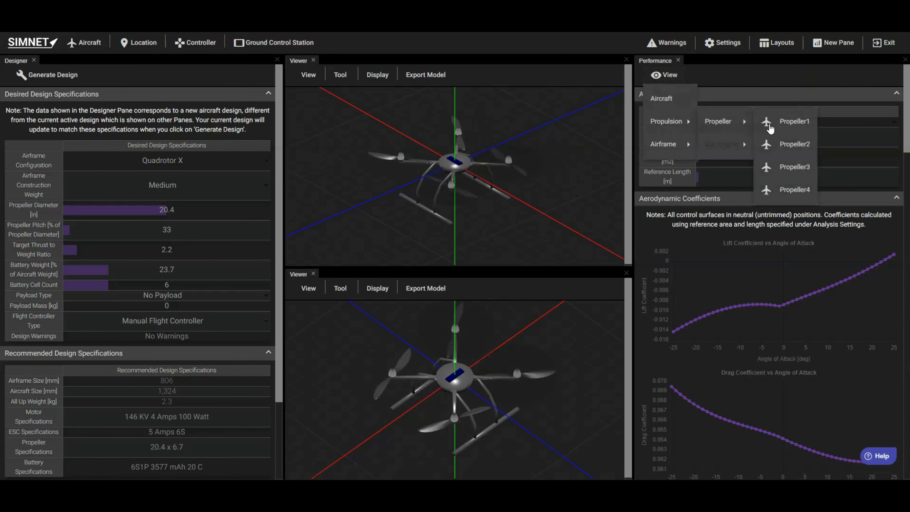
left_click(780, 124)
scroll(771, 215, "down", 3)
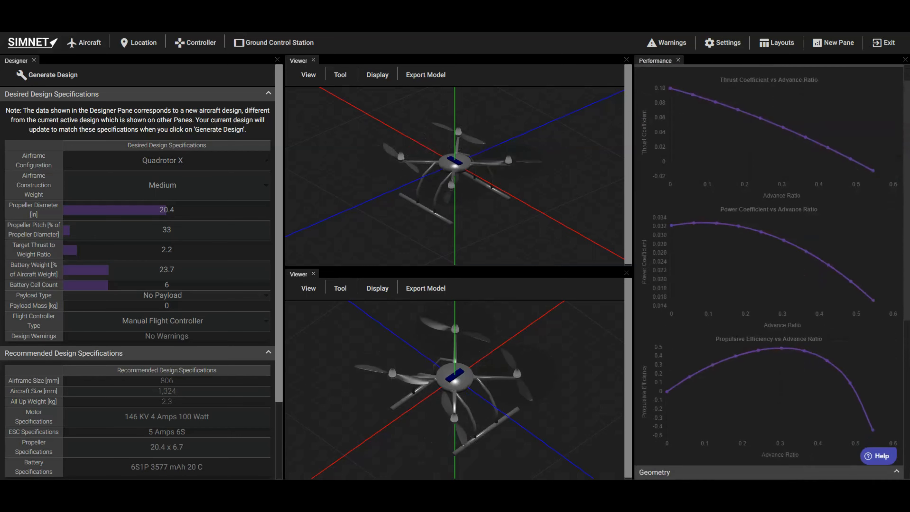
scroll(771, 215, "up", 5)
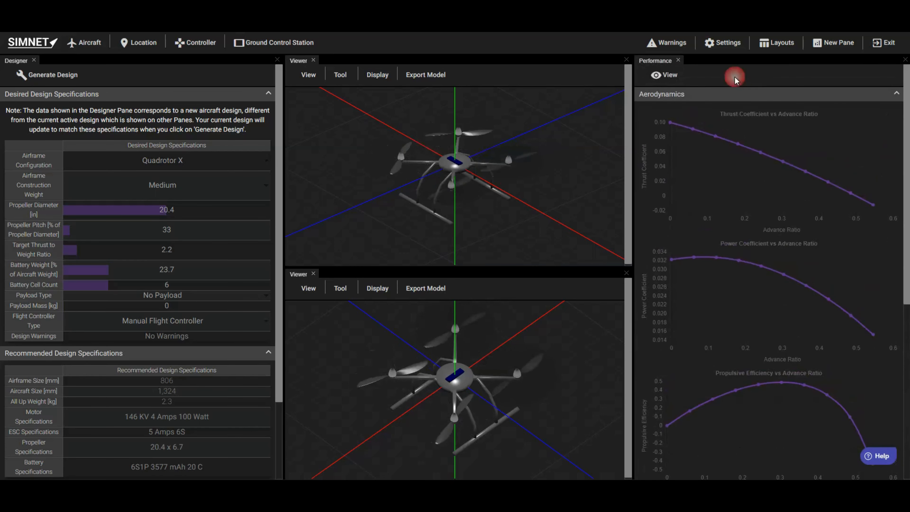
left_click(667, 75)
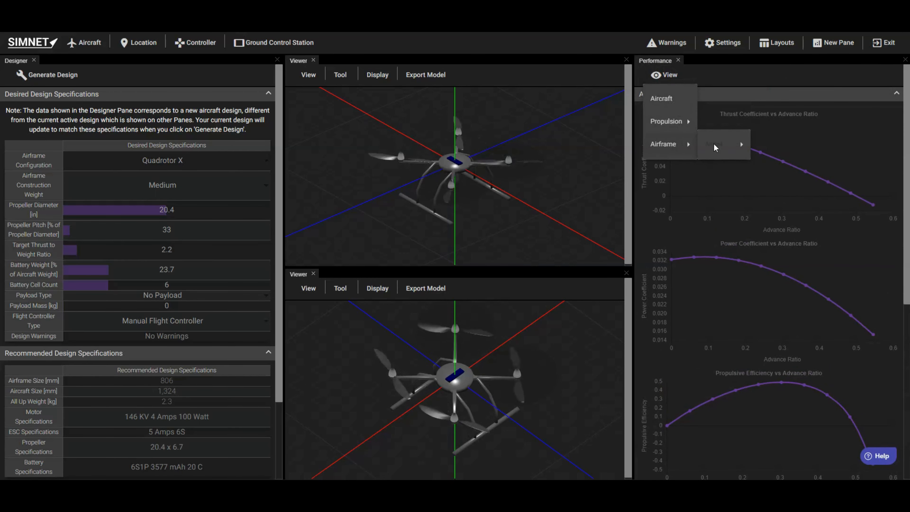
left_click(730, 194)
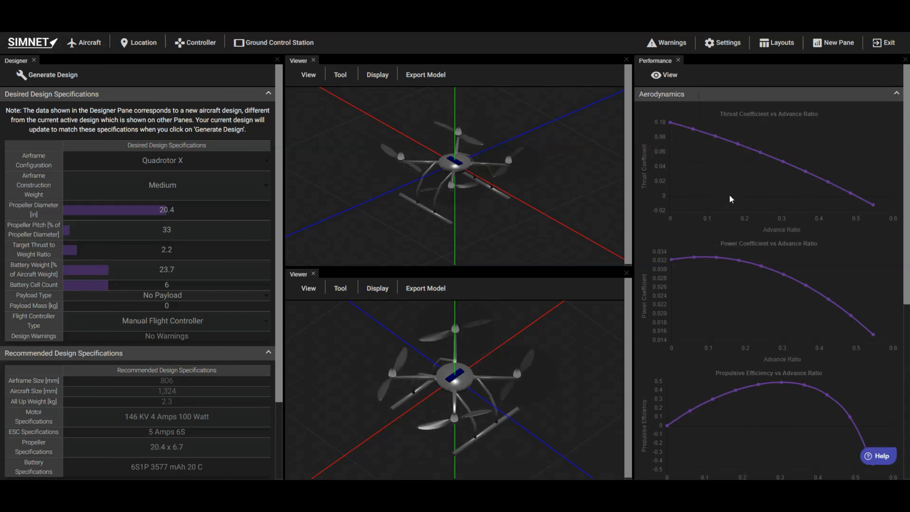